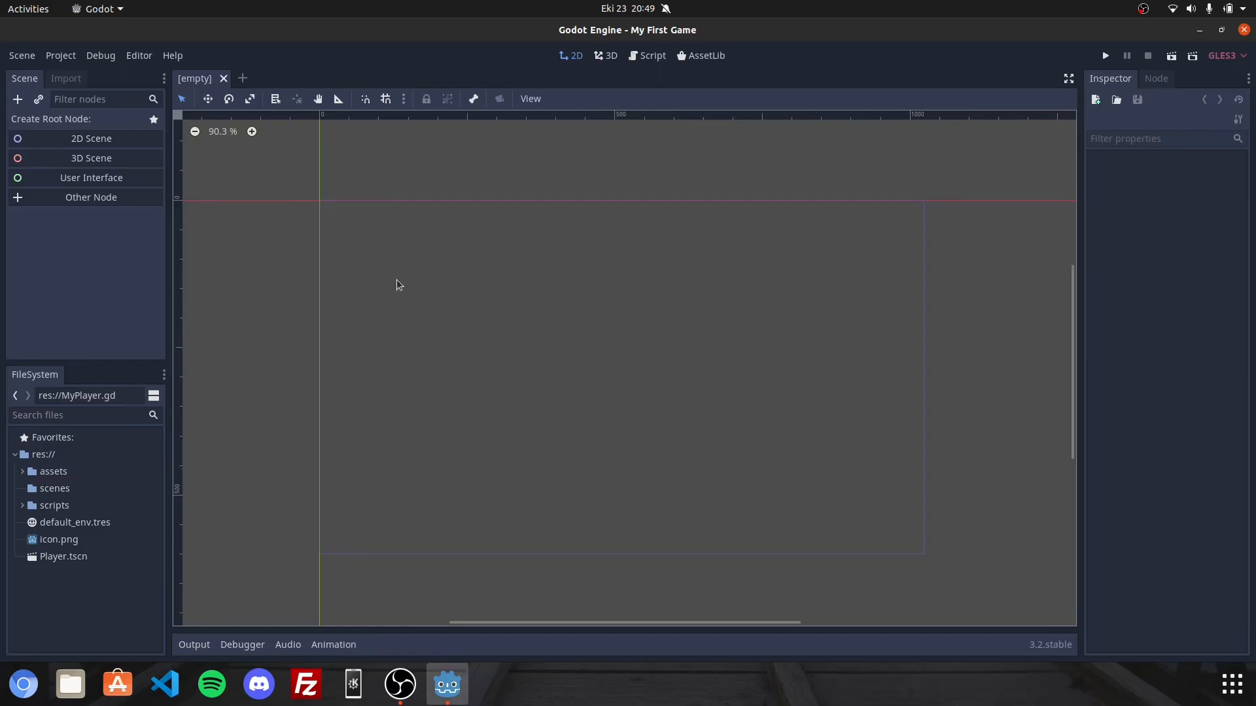
# Create a KinematicBody2D as the root node of the empty scene.
pyautogui.click(23, 102)
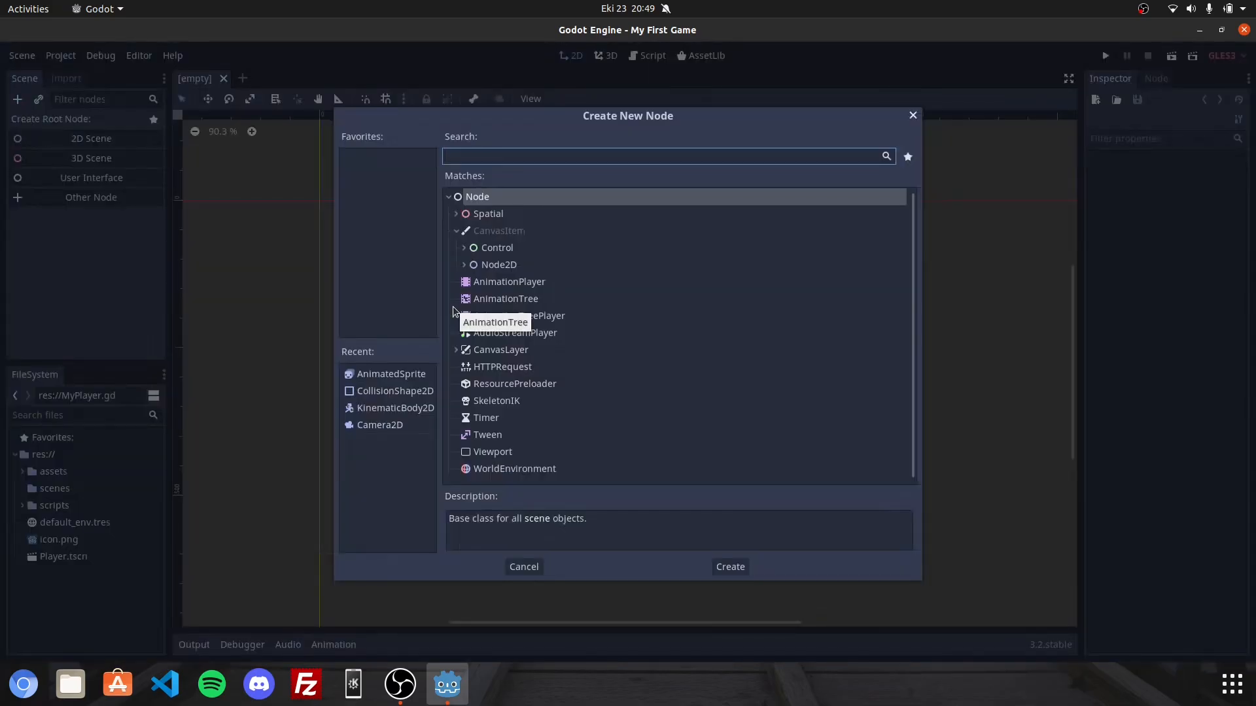
pyautogui.write('Ki')
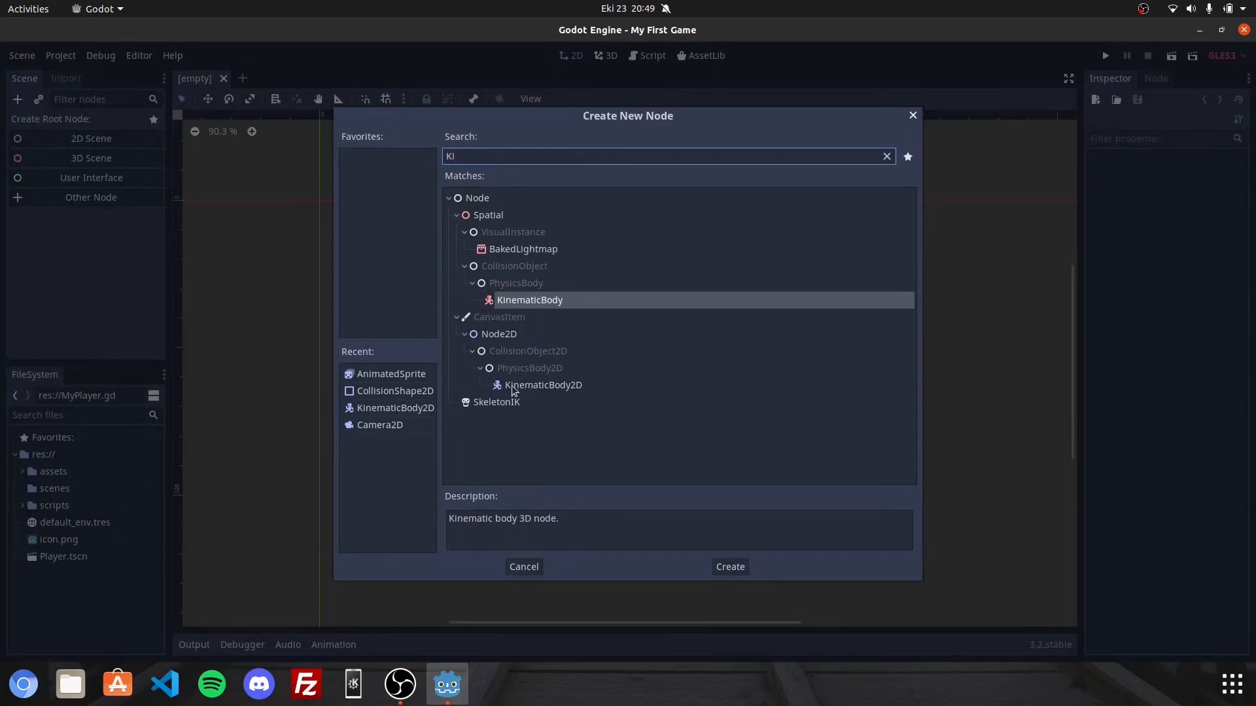
pyautogui.doubleClick(551, 386)
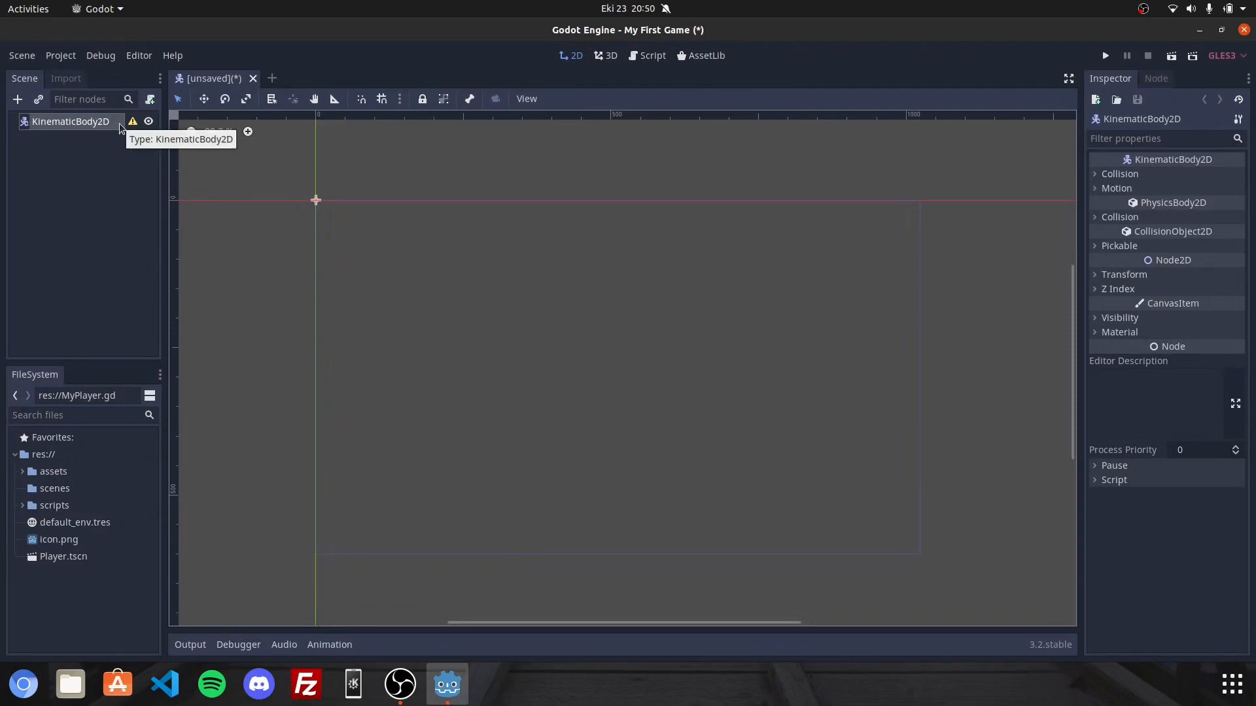
# Add a CollisionShape2D as a child of the KinematicBody2D node.
pyautogui.rightClick(119, 123)
pyautogui.click(149, 132)
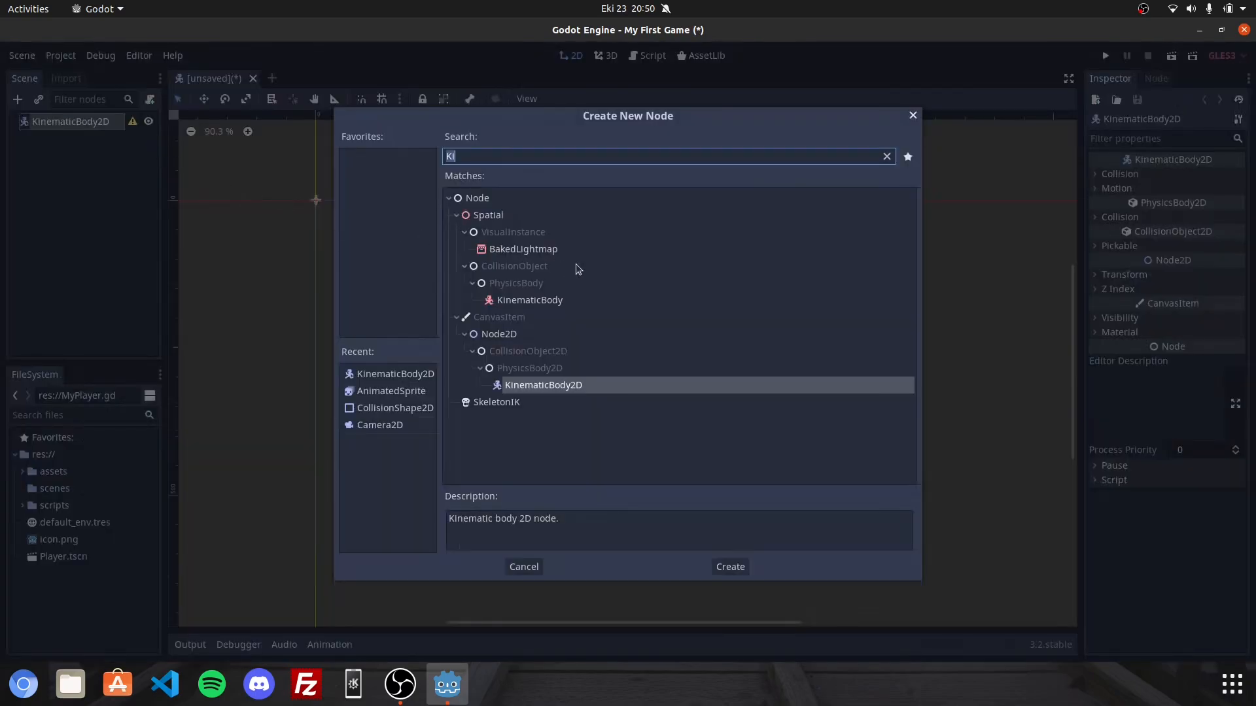
pyautogui.press('BackSpace')
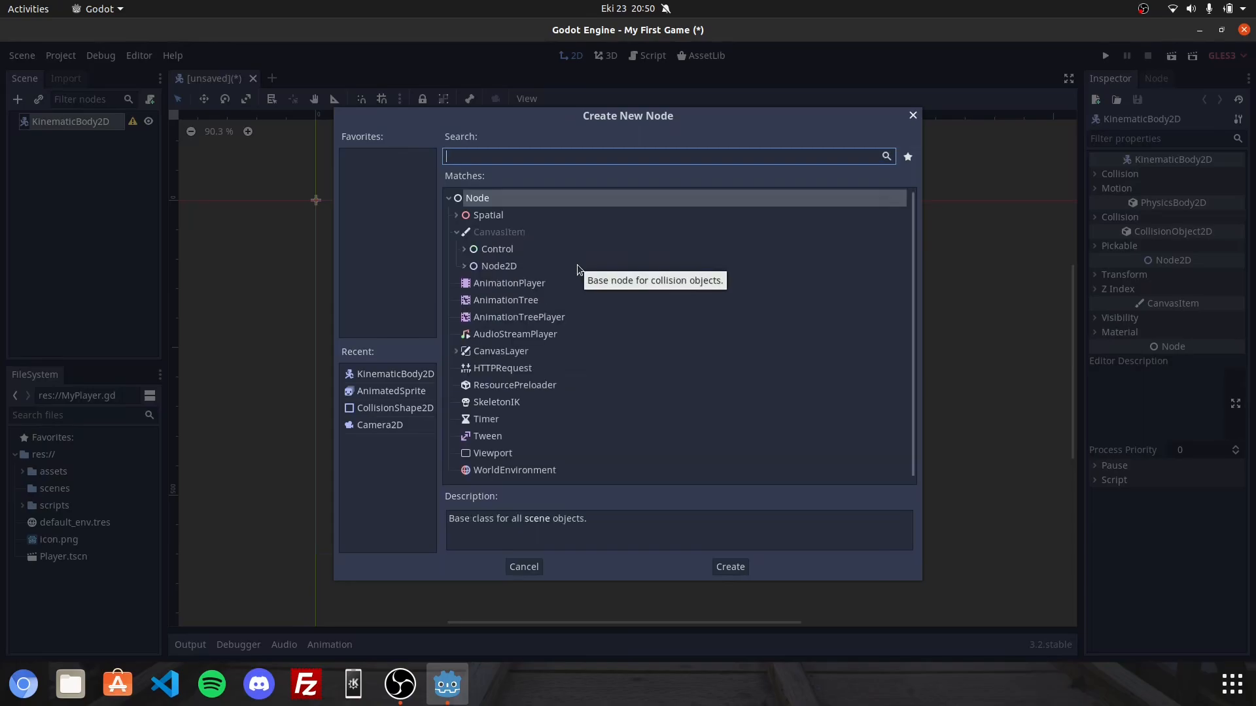
pyautogui.write('Coll')
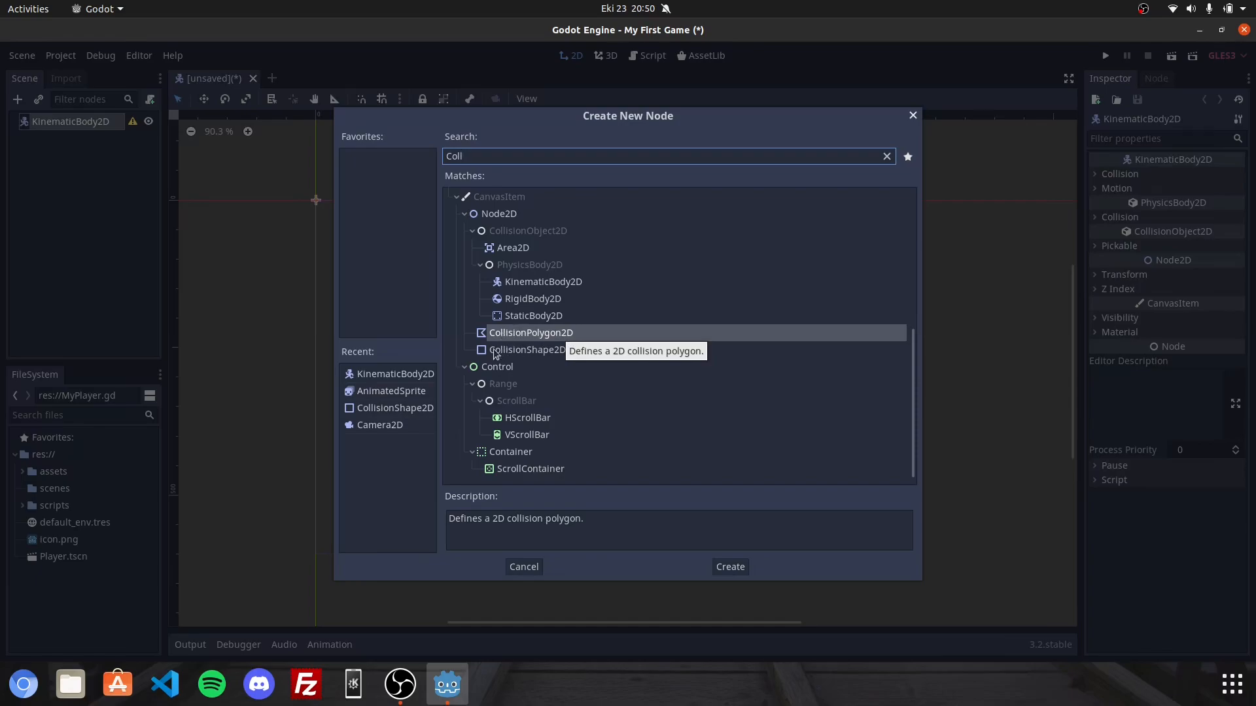
pyautogui.click(528, 351)
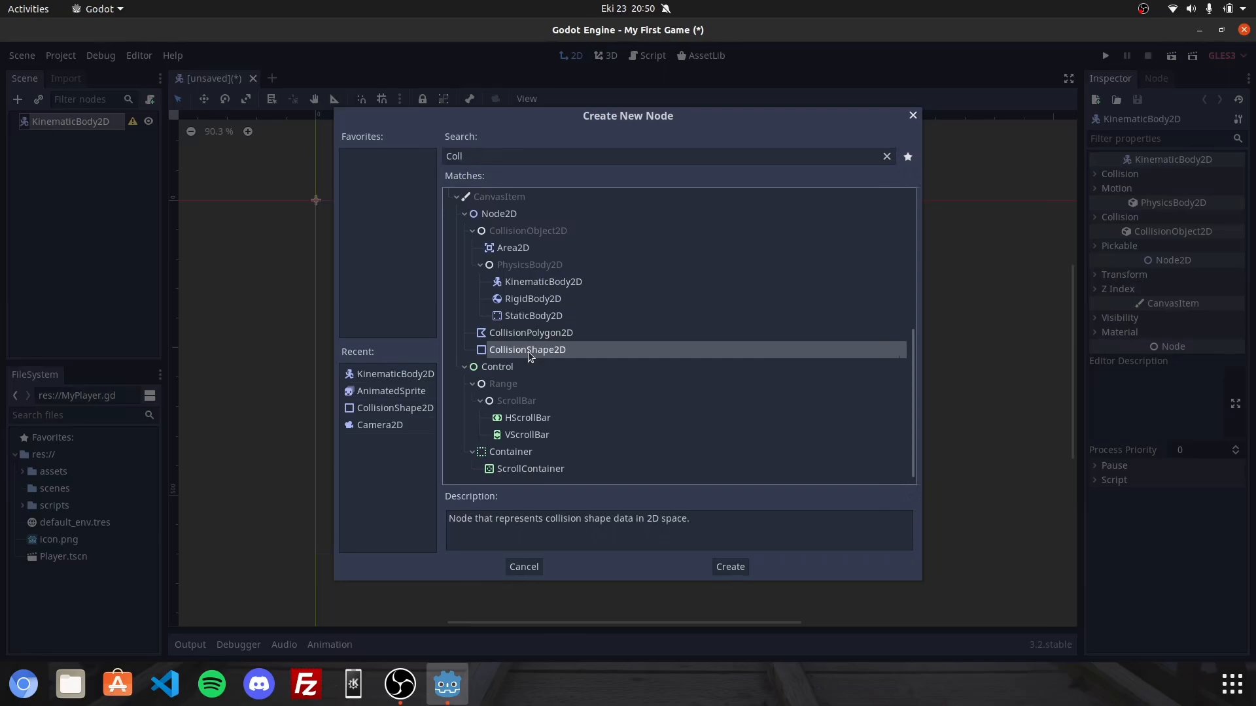
pyautogui.doubleClick(493, 348)
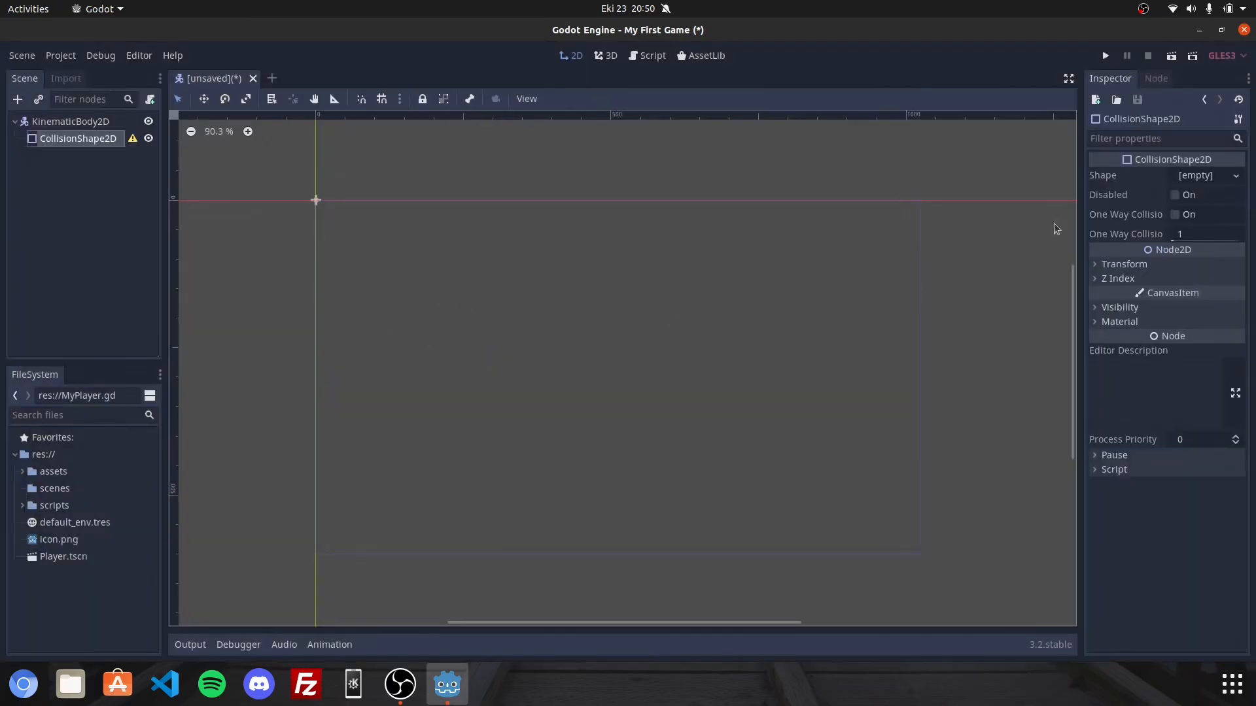
# Assign a new RectangleShape2D to the collision shape and place it as a wider-than-tall rectangle in the upper part of the game area.
pyautogui.click(1225, 181)
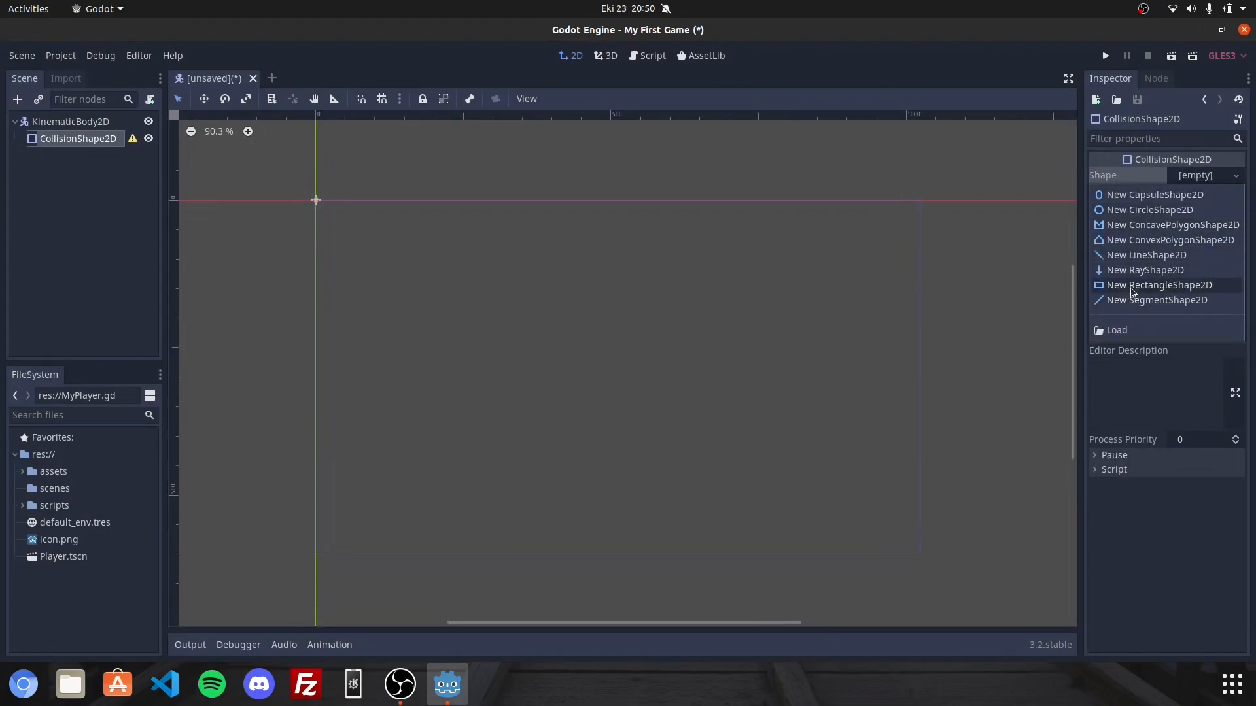
pyautogui.click(1214, 292)
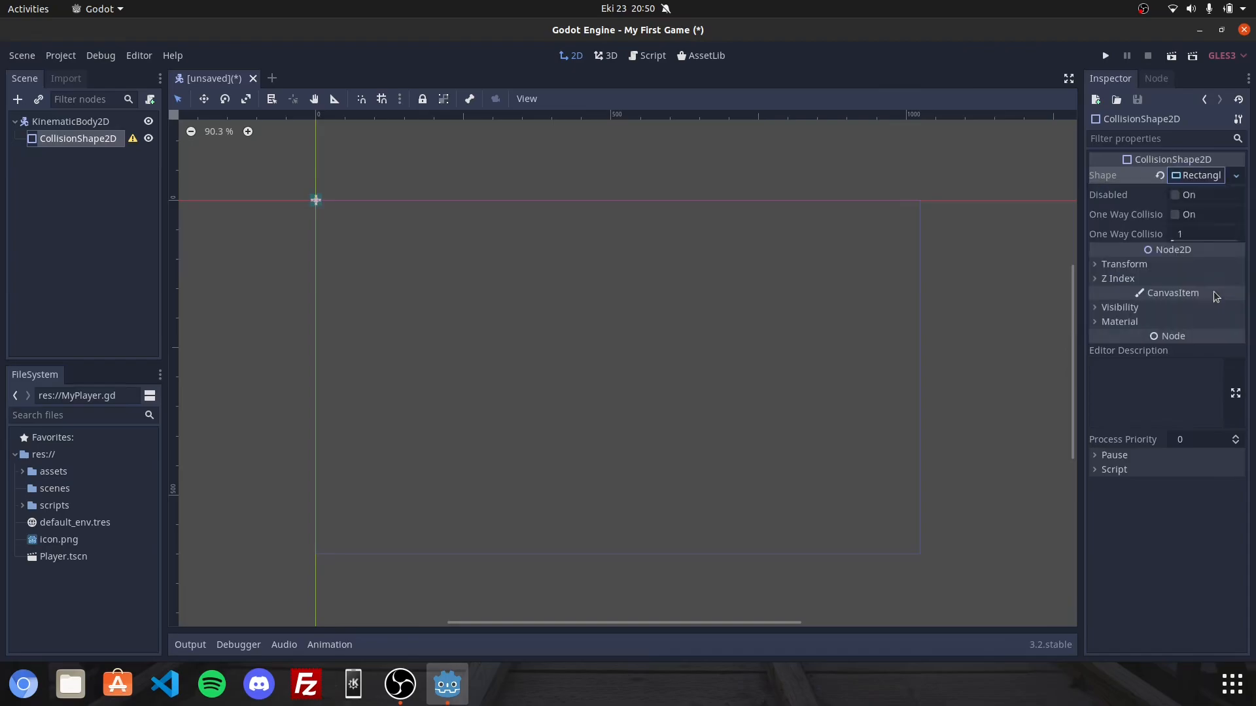
pyautogui.click(429, 264)
pyautogui.moveTo(390, 213); pyautogui.dragTo(502, 303)
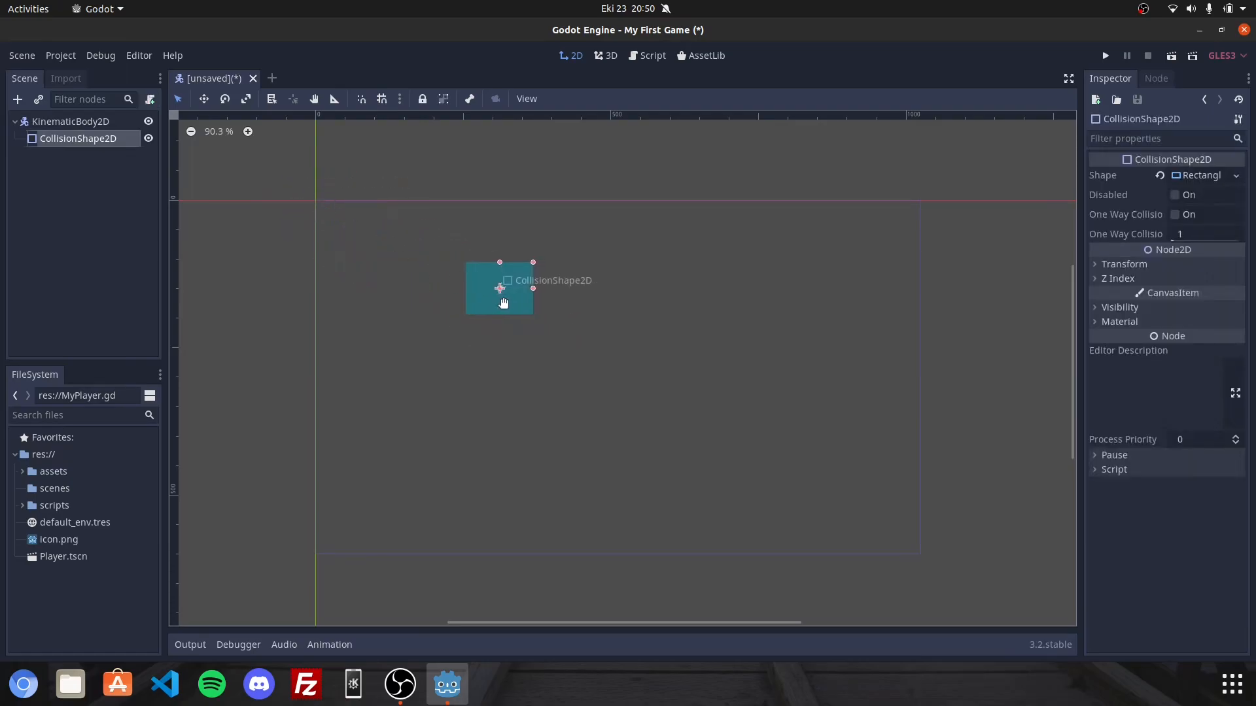
pyautogui.click(644, 301)
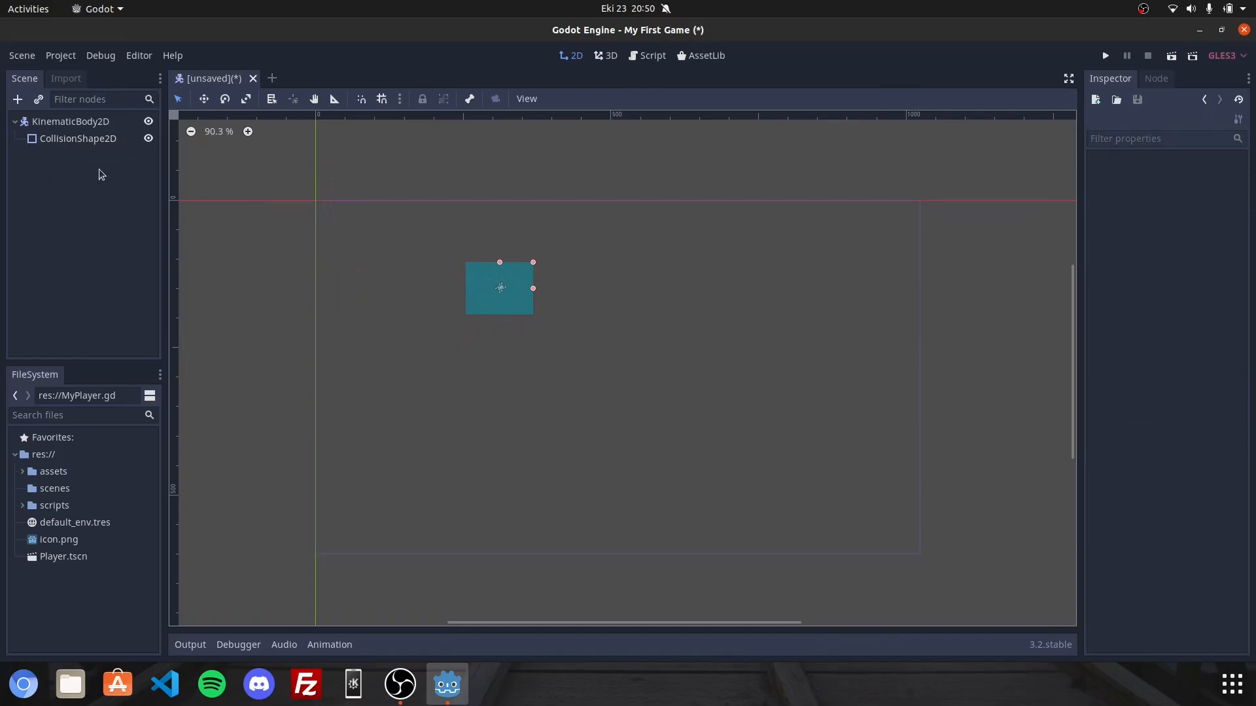
# Add an AnimatedSprite as a second child of the KinematicBody2D node.
pyautogui.rightClick(85, 122)
pyautogui.click(115, 131)
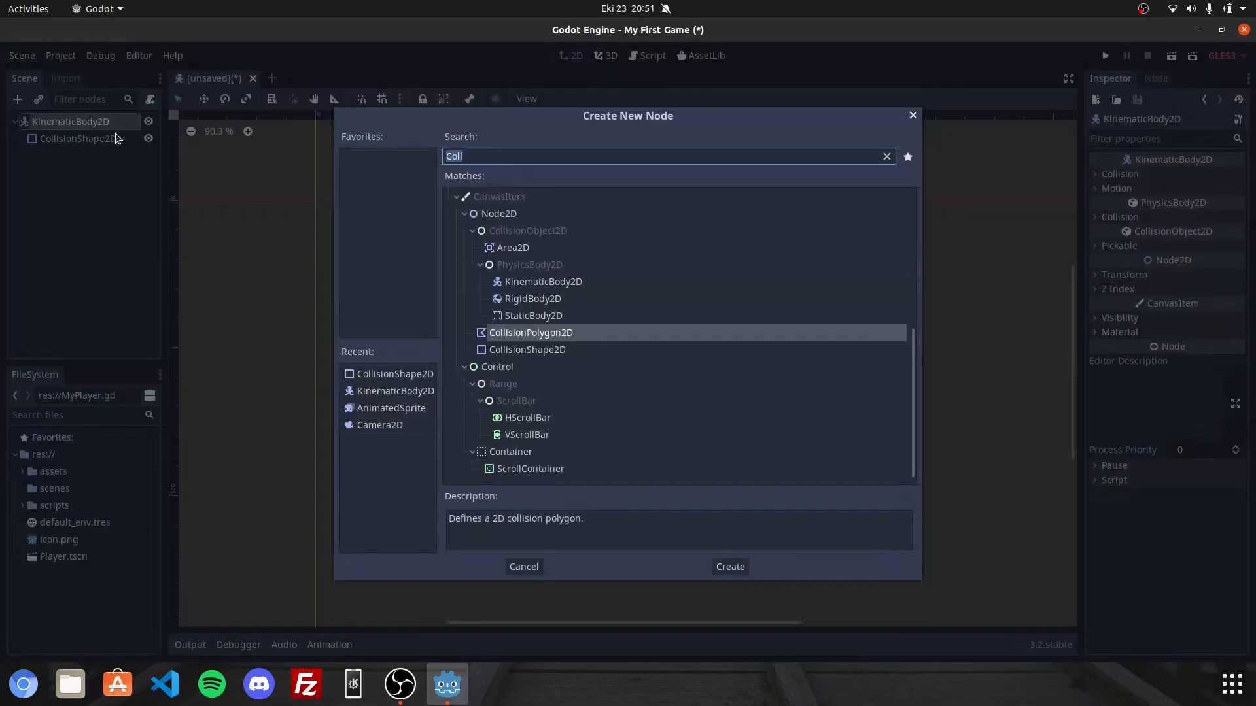
pyautogui.write('a')
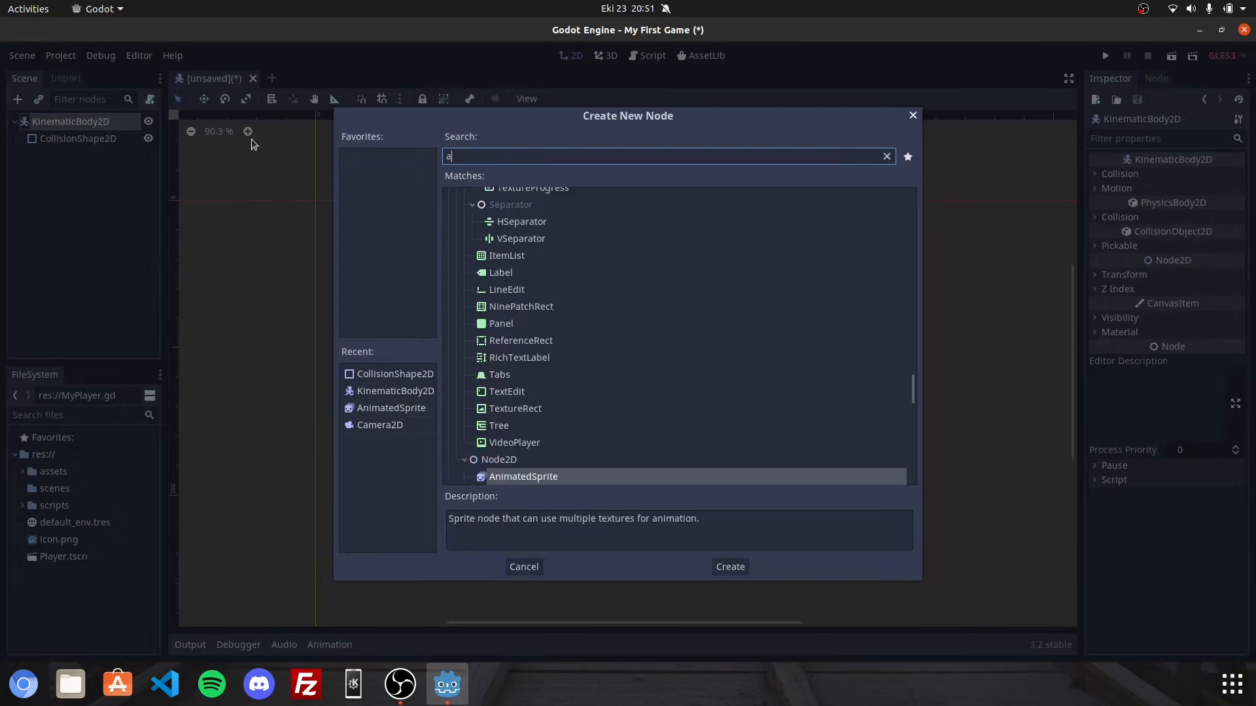
pyautogui.write('ni')
pyautogui.click(504, 199)
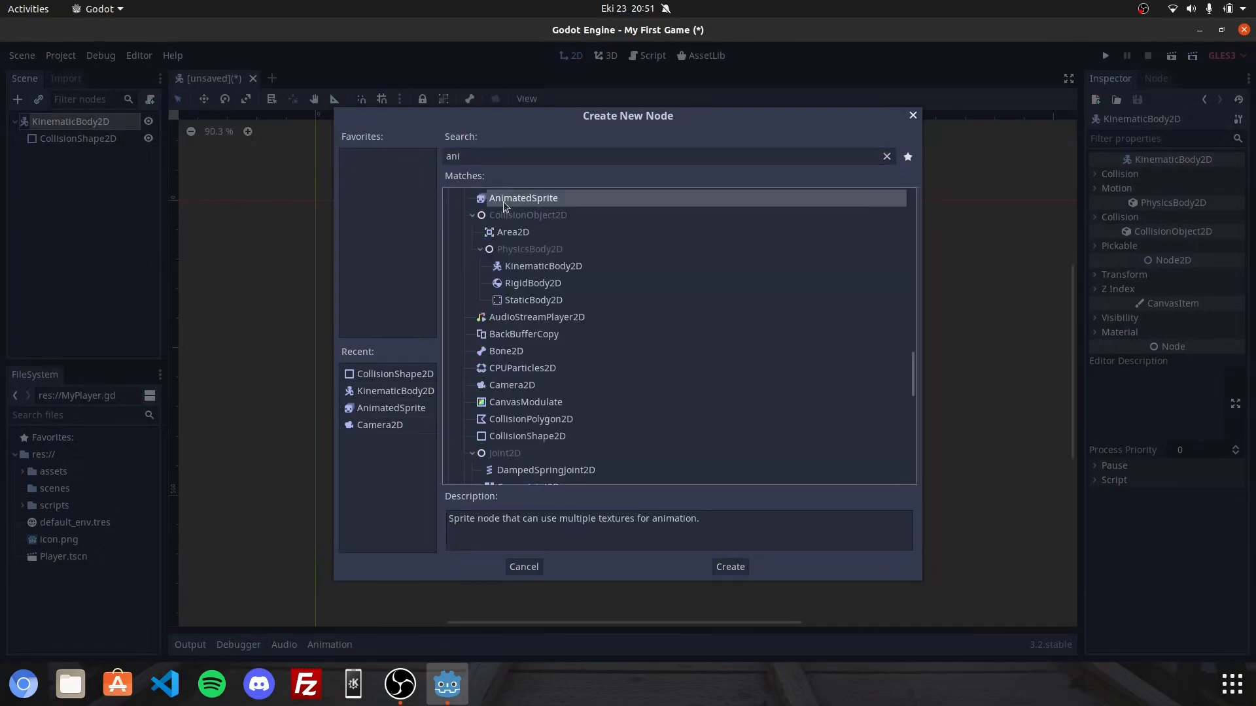
pyautogui.doubleClick(504, 198)
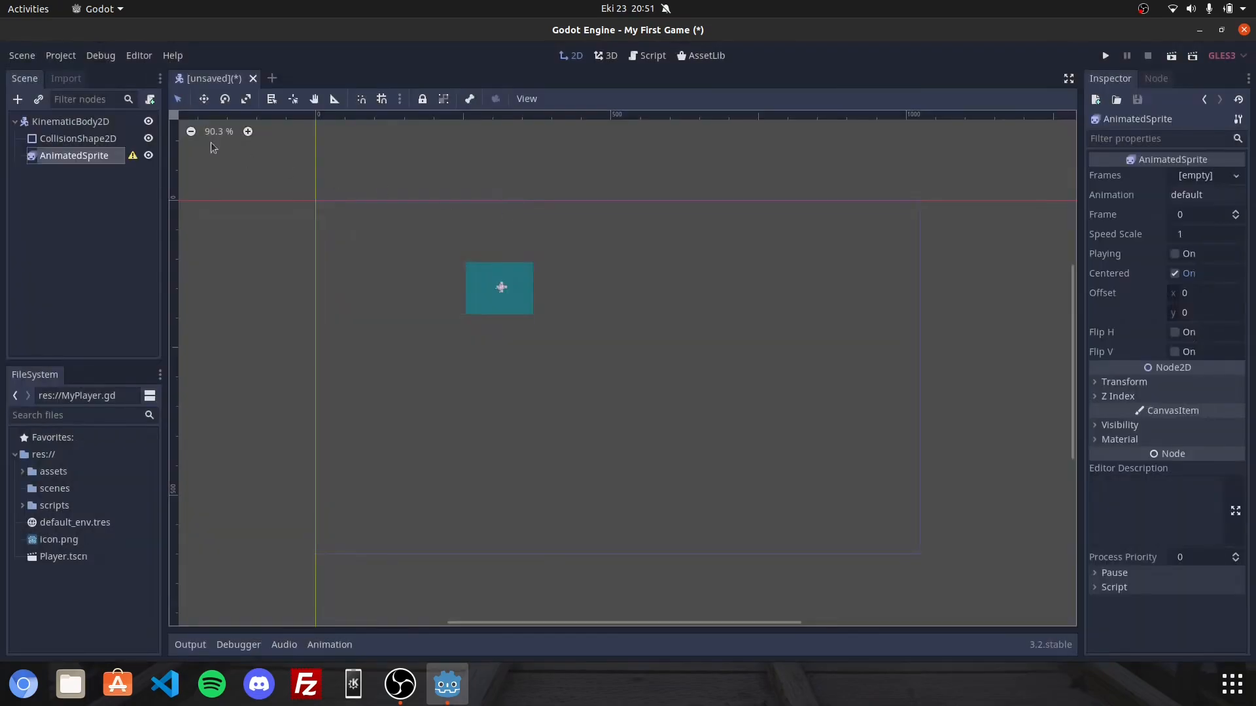
# Assign a new SpriteFrames resource to the AnimatedSprite's frames and open it for editing.
pyautogui.click(1200, 175)
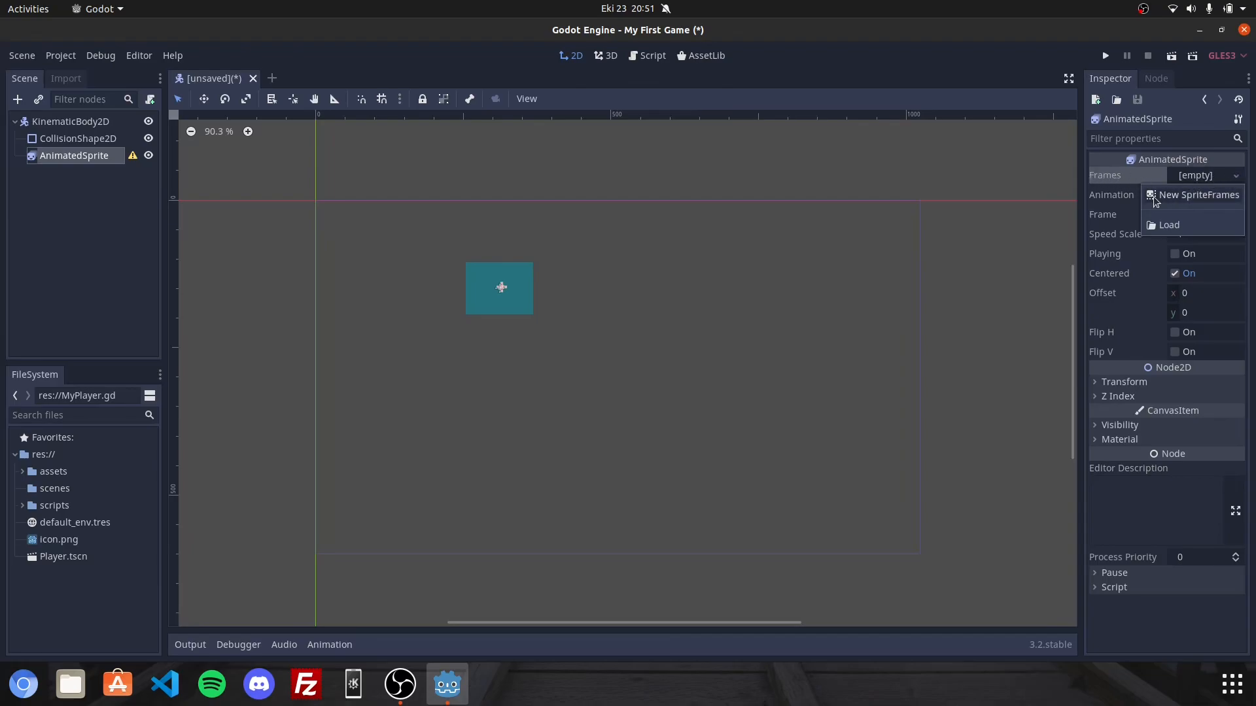
pyautogui.click(1155, 197)
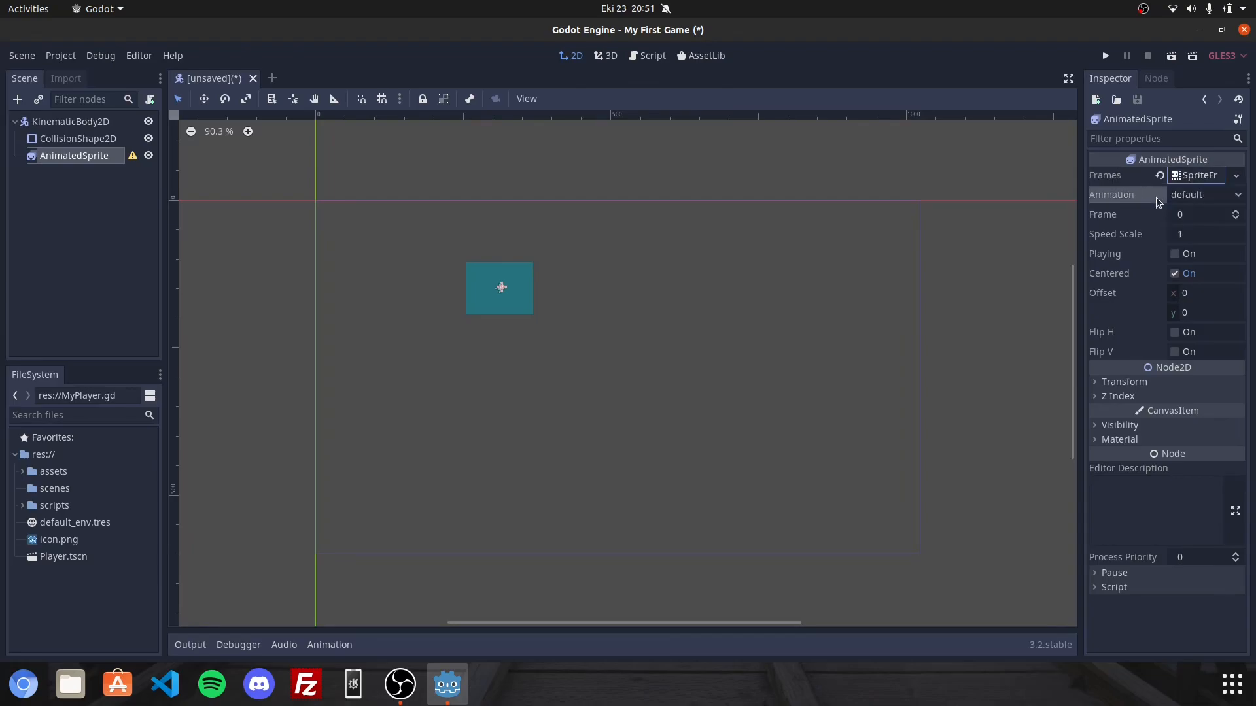
pyautogui.click(1195, 176)
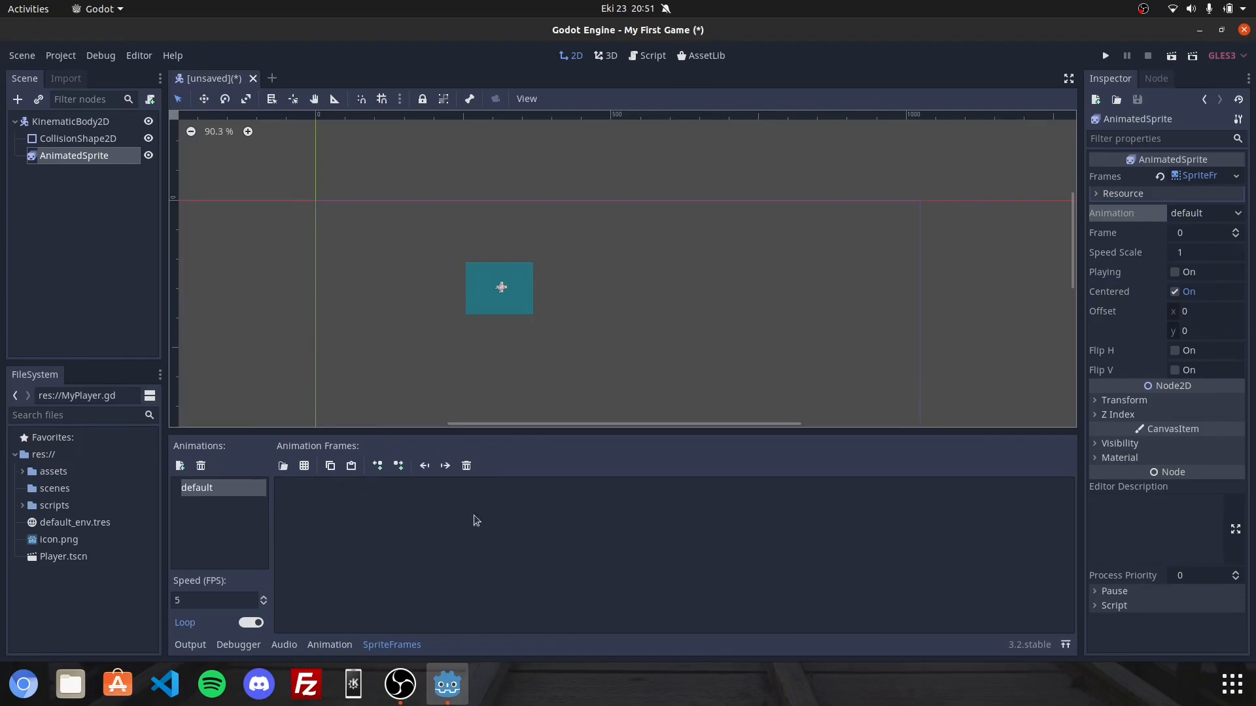
# Add a new animation named walk to the sprite frames.
pyautogui.click(180, 466)
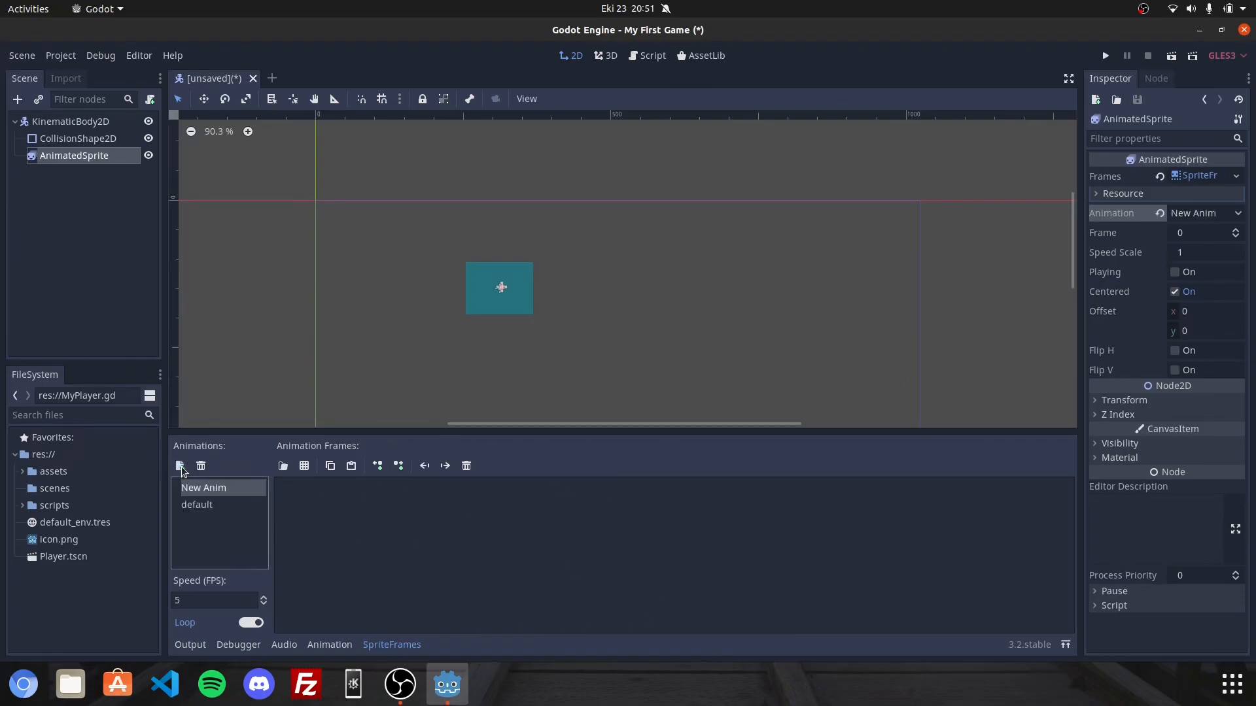
pyautogui.doubleClick(199, 489)
pyautogui.write('walk')
pyautogui.press('Return')
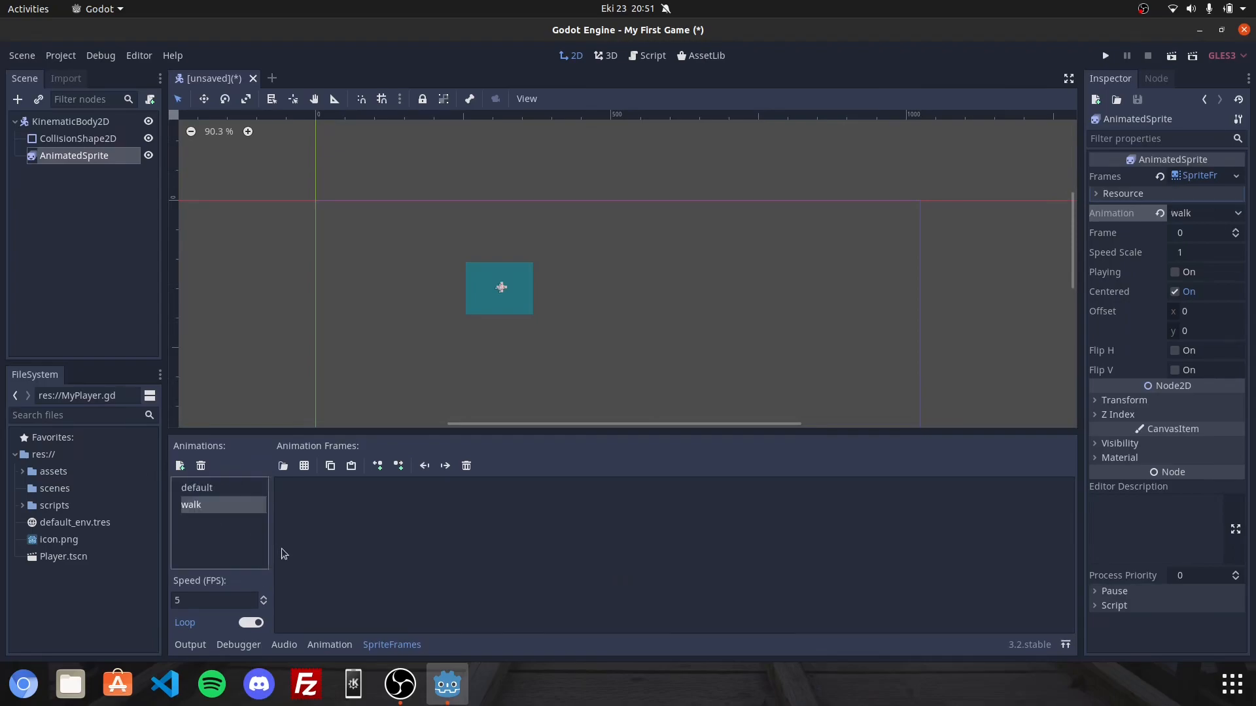
# Load the character sprite sheet from the assets folder and divide it into 23 horizontal frames.
pyautogui.click(305, 469)
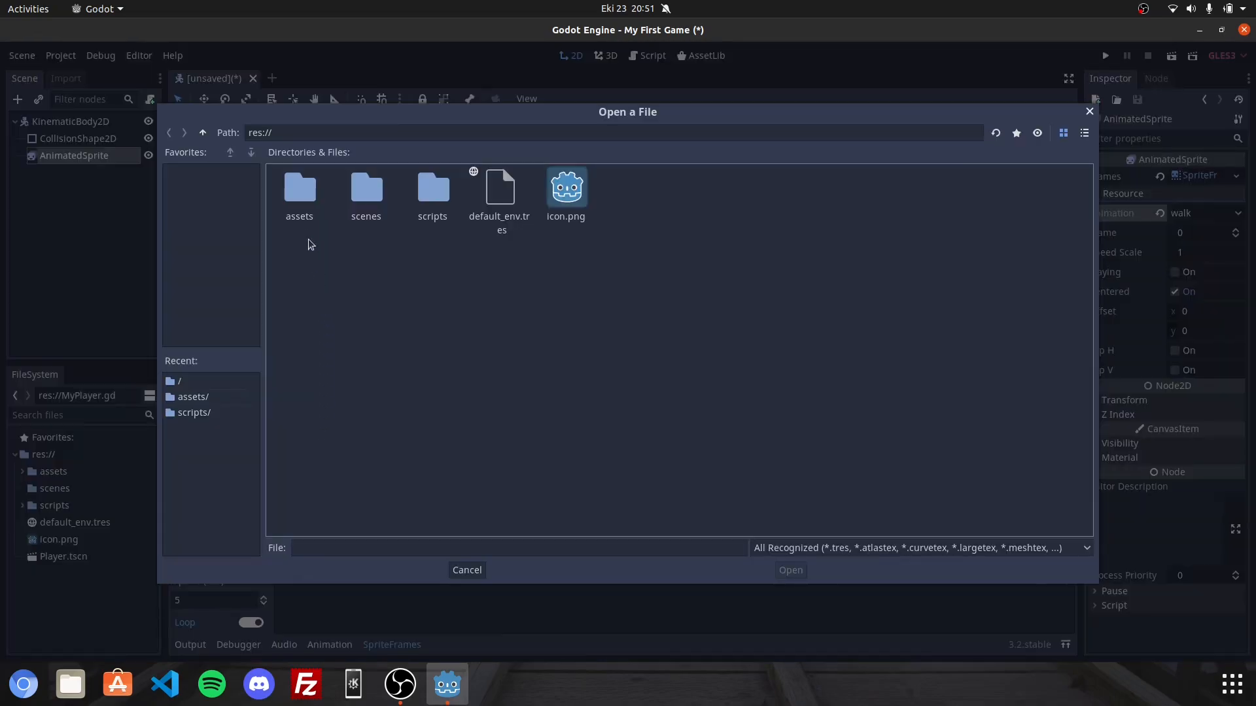
pyautogui.doubleClick(299, 190)
pyautogui.doubleClick(313, 178)
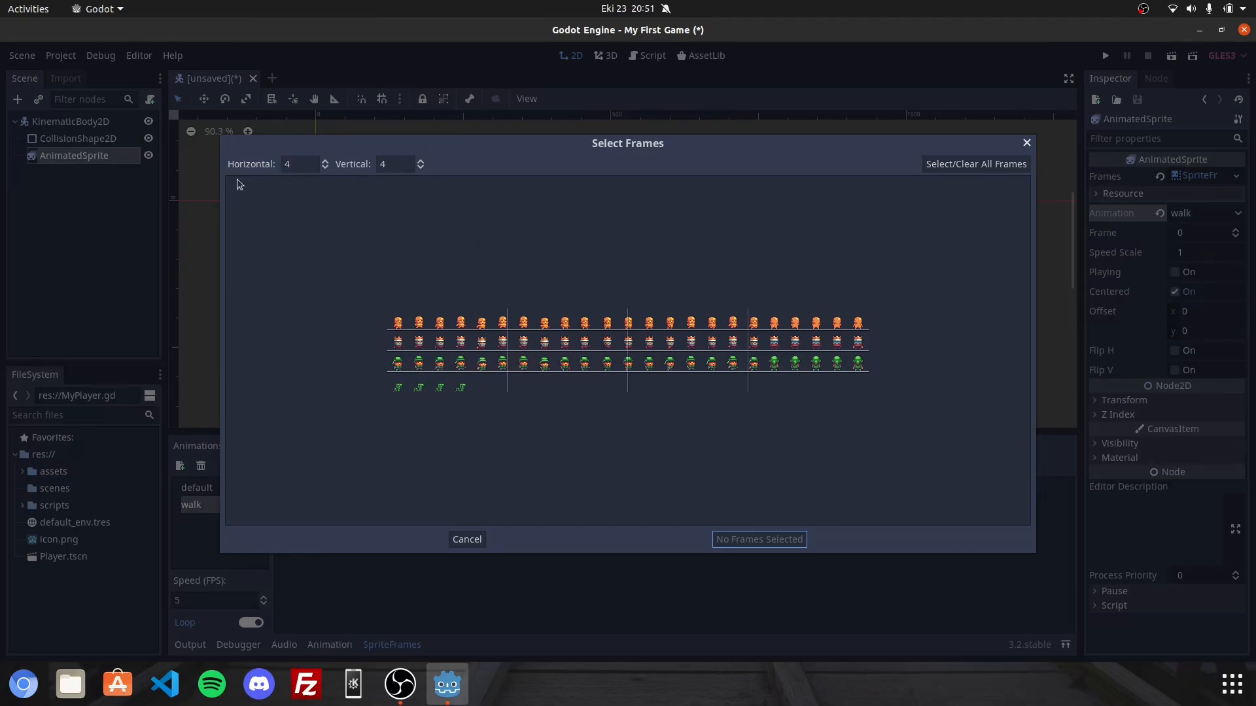
pyautogui.click(325, 162)
pyautogui.click(326, 162)
pyautogui.click(326, 162)
pyautogui.moveTo(326, 163); pyautogui.dragTo(326, 162)
pyautogui.click(326, 162)
pyautogui.click(326, 162)
pyautogui.click(326, 162)
pyautogui.click(325, 162)
pyautogui.click(326, 162)
pyautogui.click(326, 162)
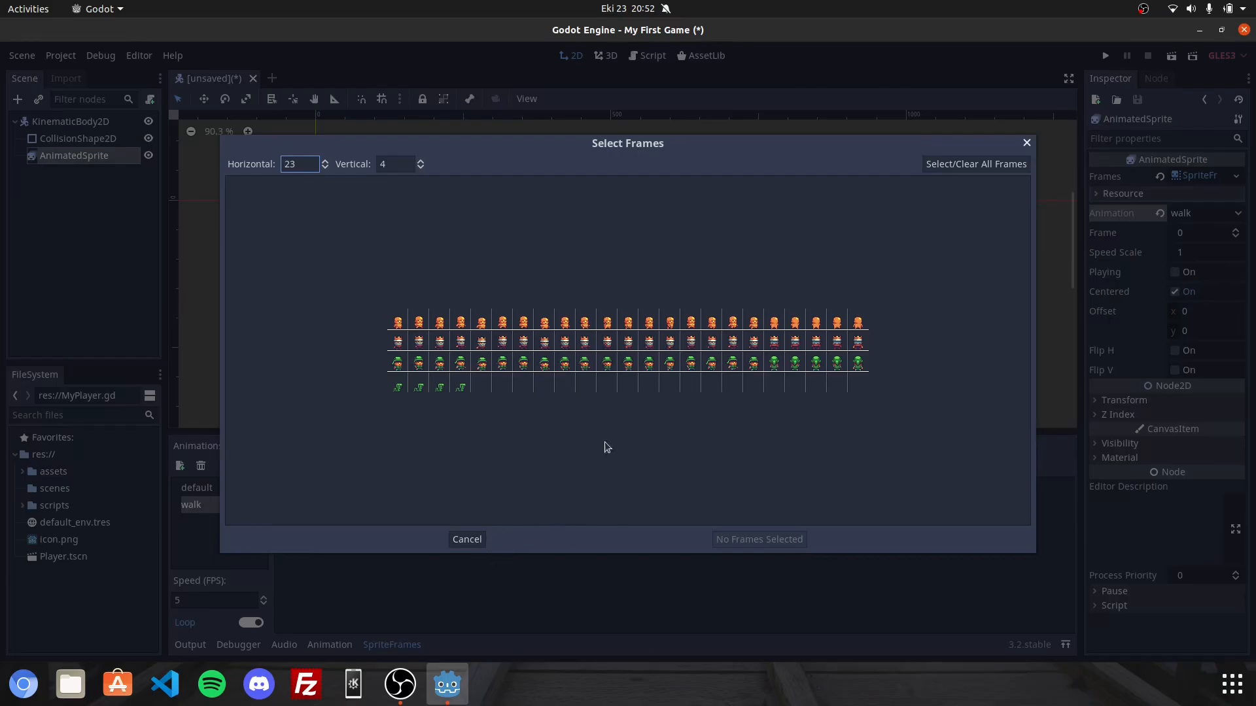
# Add the first four frames of the sprite sheet's second row to the walk animation.
pyautogui.click(397, 341)
pyautogui.click(418, 341)
pyautogui.click(439, 341)
pyautogui.click(461, 341)
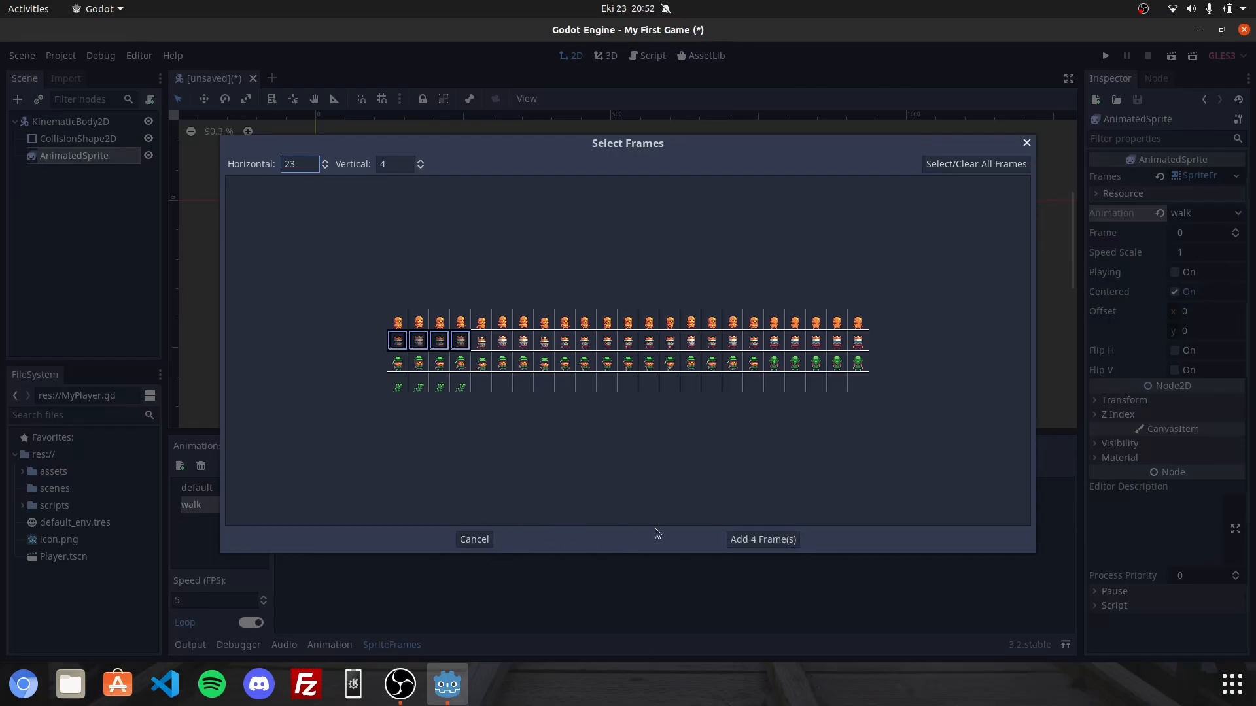
pyautogui.click(766, 539)
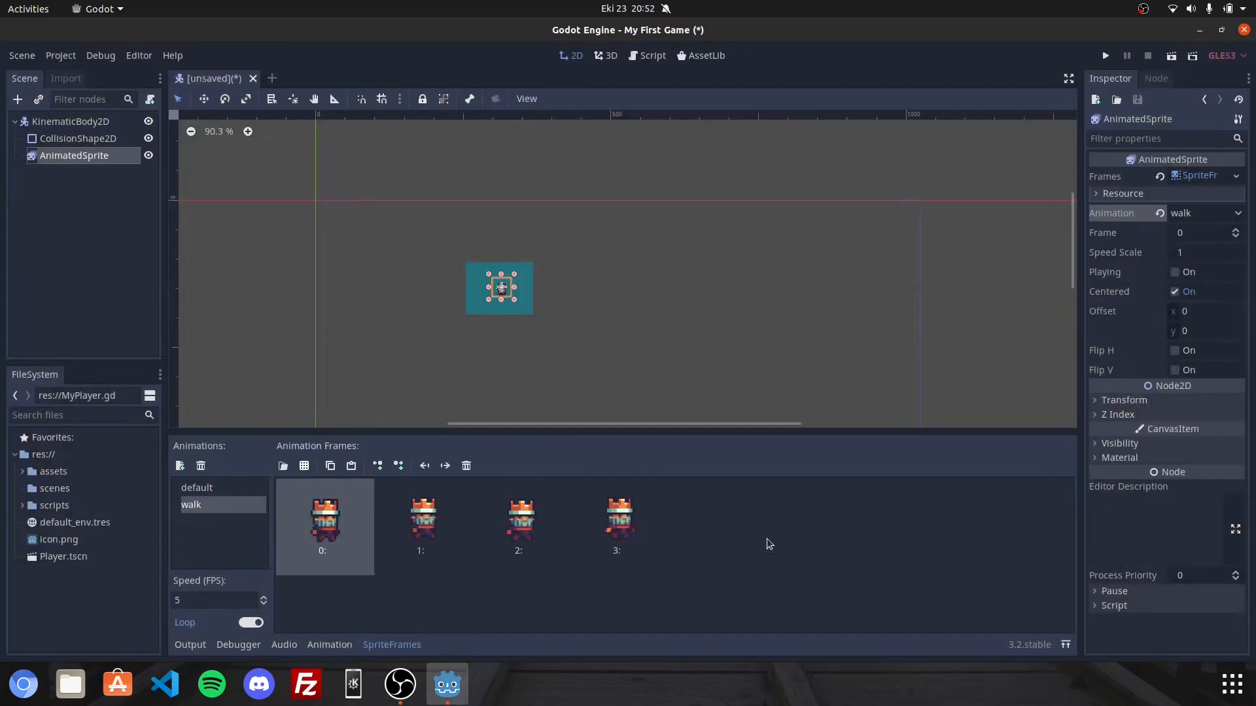
# Scale the AnimatedSprite to 5 in x and y and move it beside the collision rectangle, to about (138, -49).
pyautogui.scroll(3, 502, 288)
pyautogui.scroll(10, 502, 288)
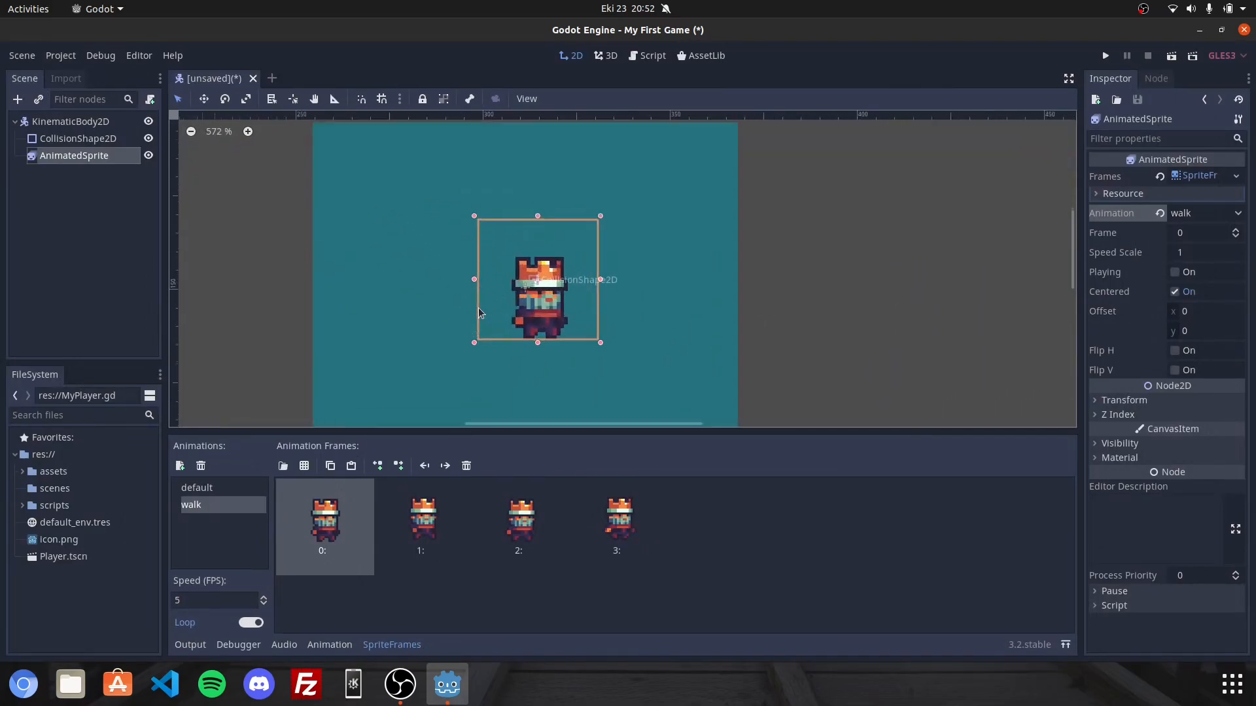
pyautogui.scroll(-5, 585, 317)
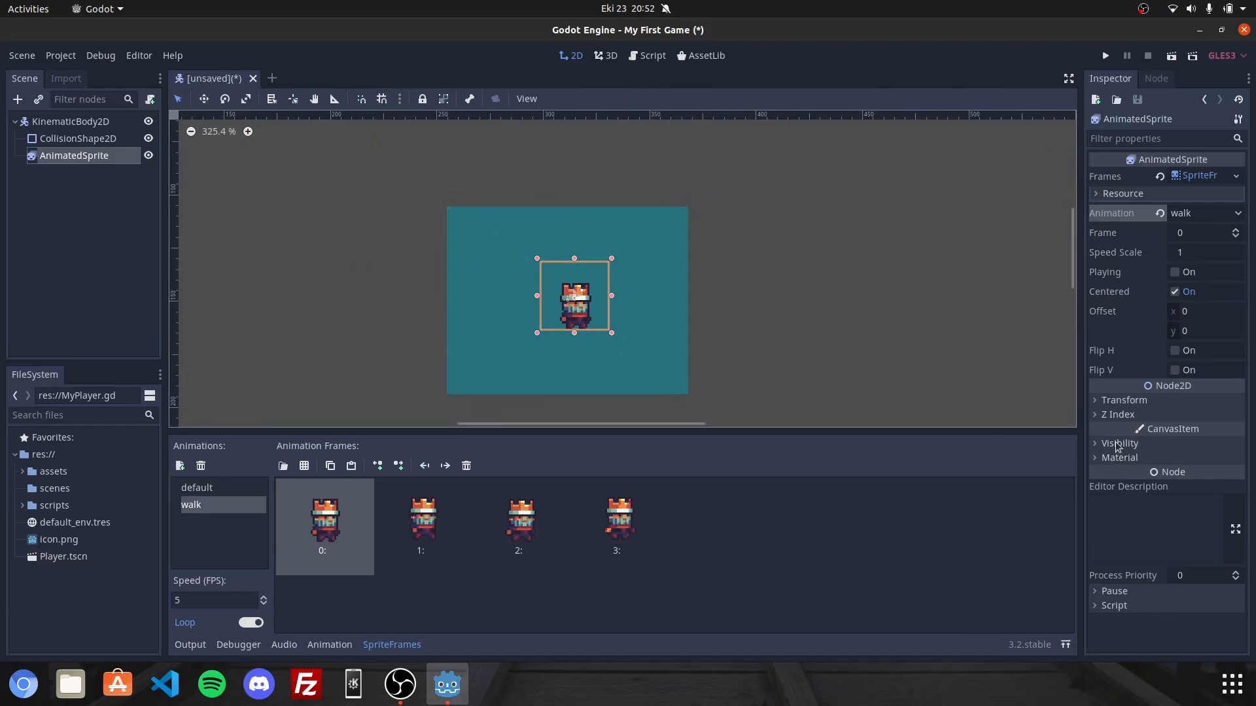
pyautogui.click(1122, 403)
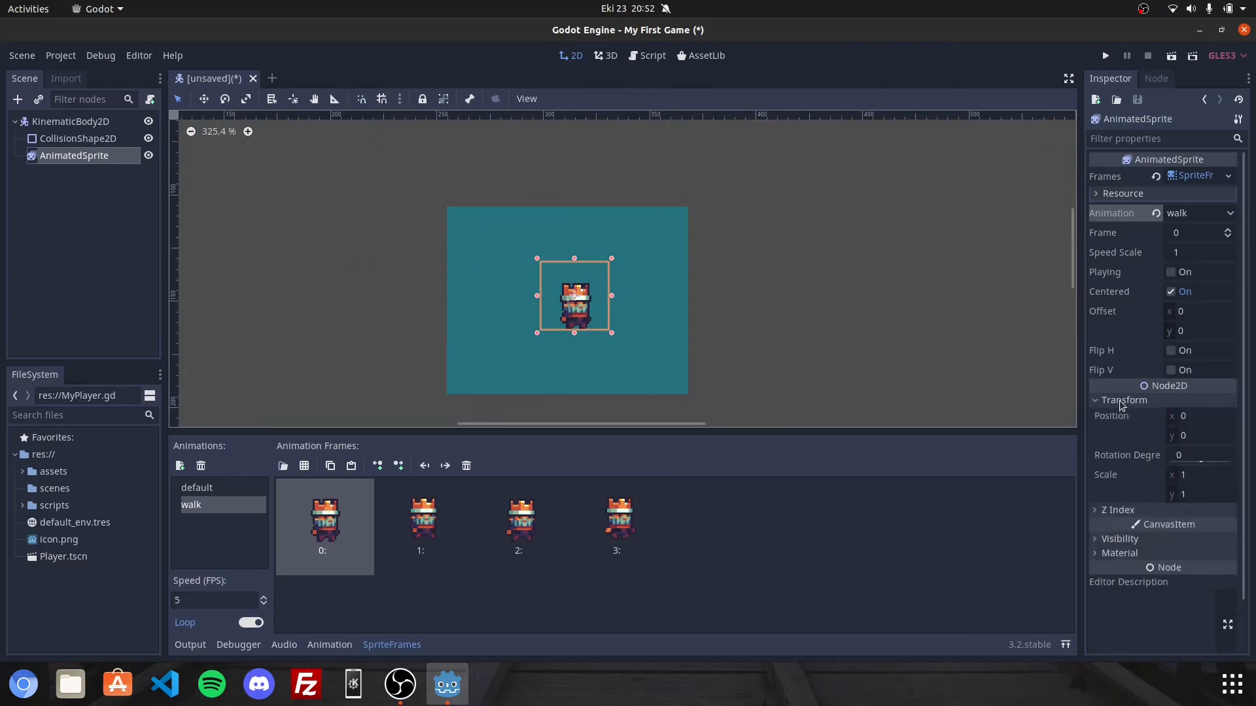
pyautogui.click(1191, 475)
pyautogui.write('5')
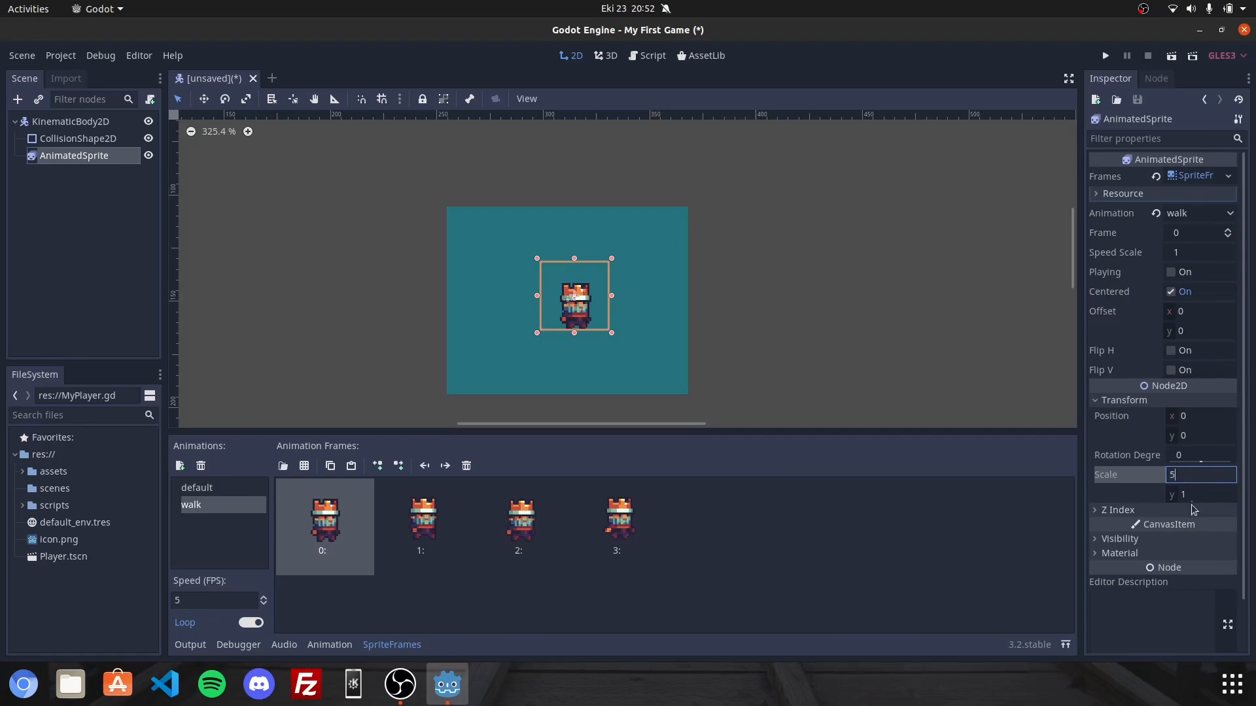
pyautogui.click(1191, 495)
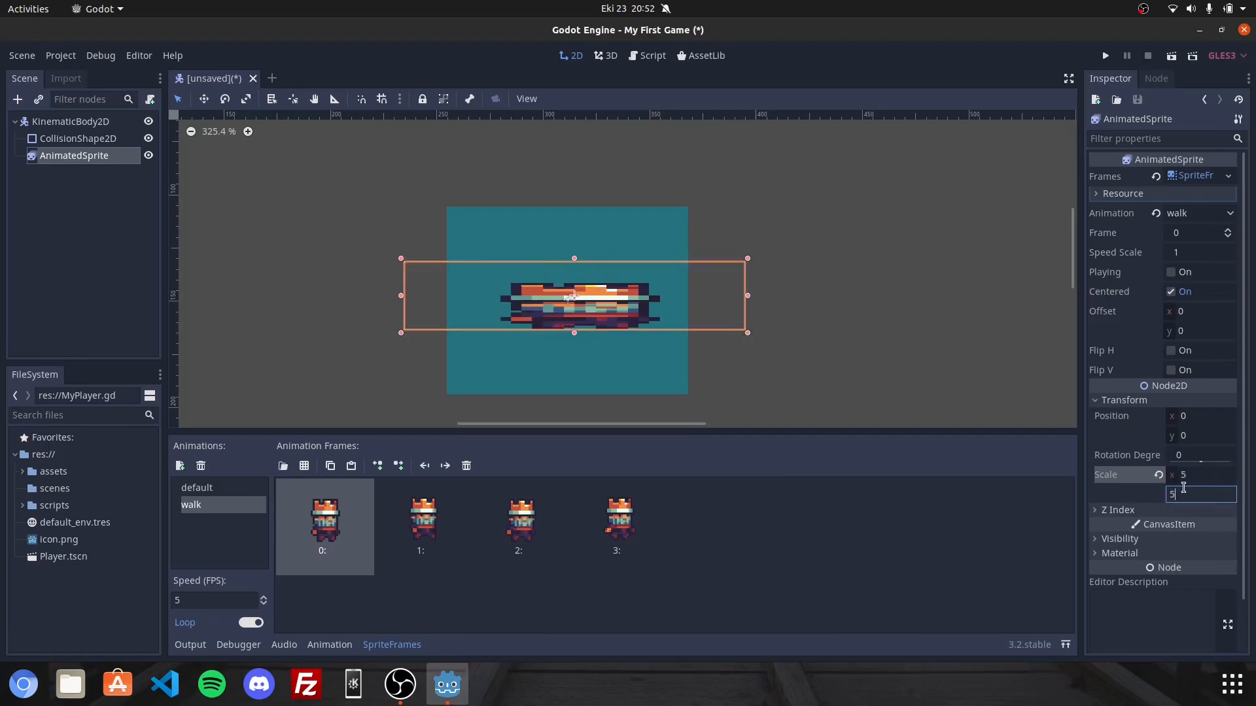
pyautogui.press('Return')
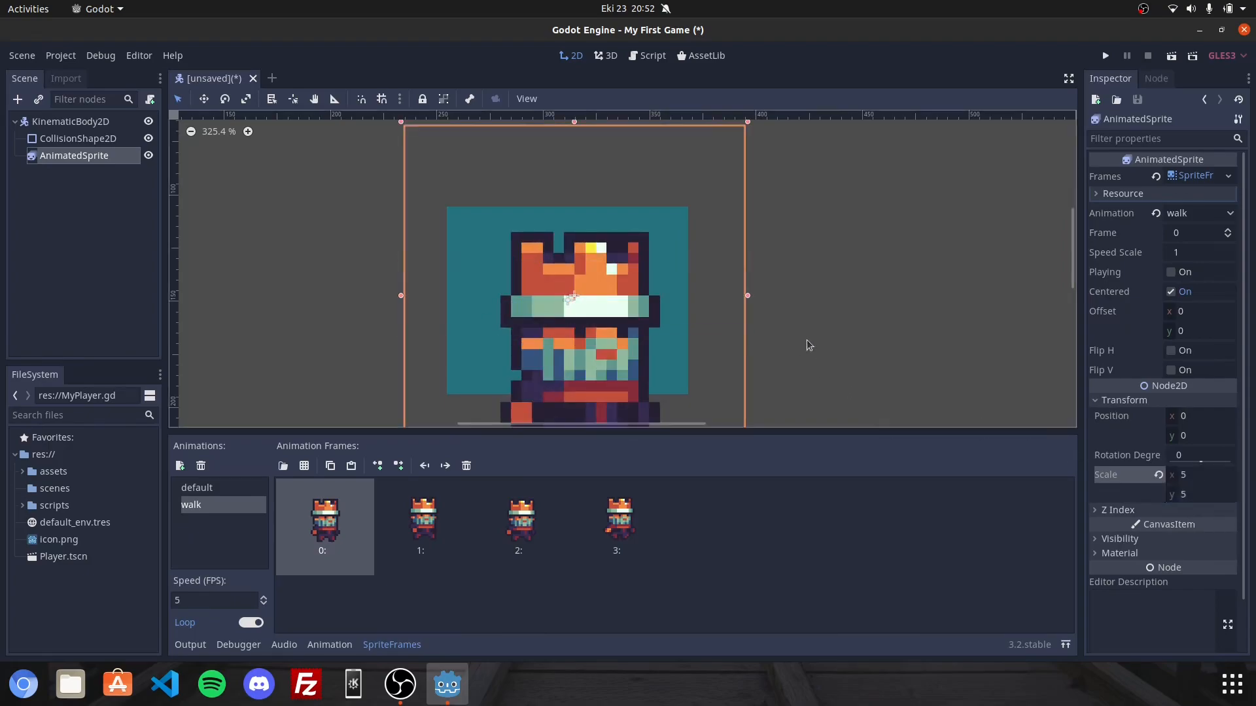
pyautogui.scroll(-3, 760, 267)
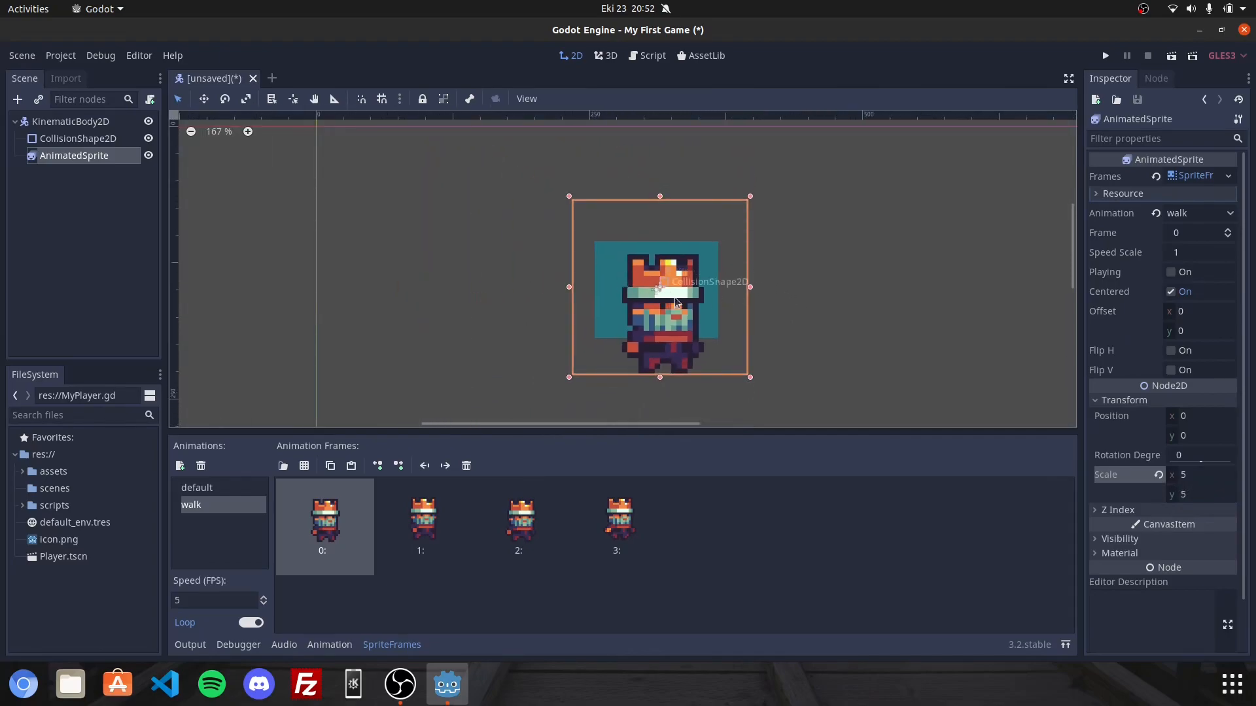
pyautogui.moveTo(657, 291); pyautogui.dragTo(811, 236)
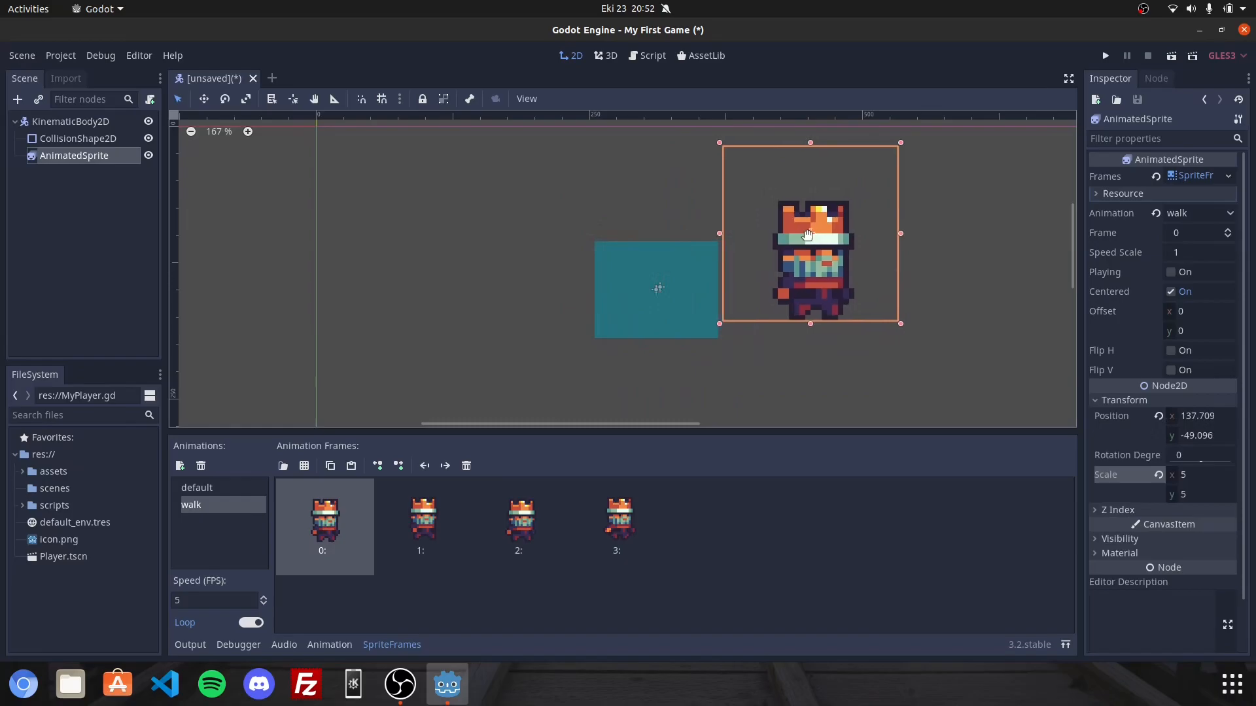
# Place the AnimatedSprite over the collision rectangle at about (-3, -21) and resize the rectangle to fit the character.
pyautogui.click(655, 331)
pyautogui.moveTo(718, 290); pyautogui.dragTo(756, 290)
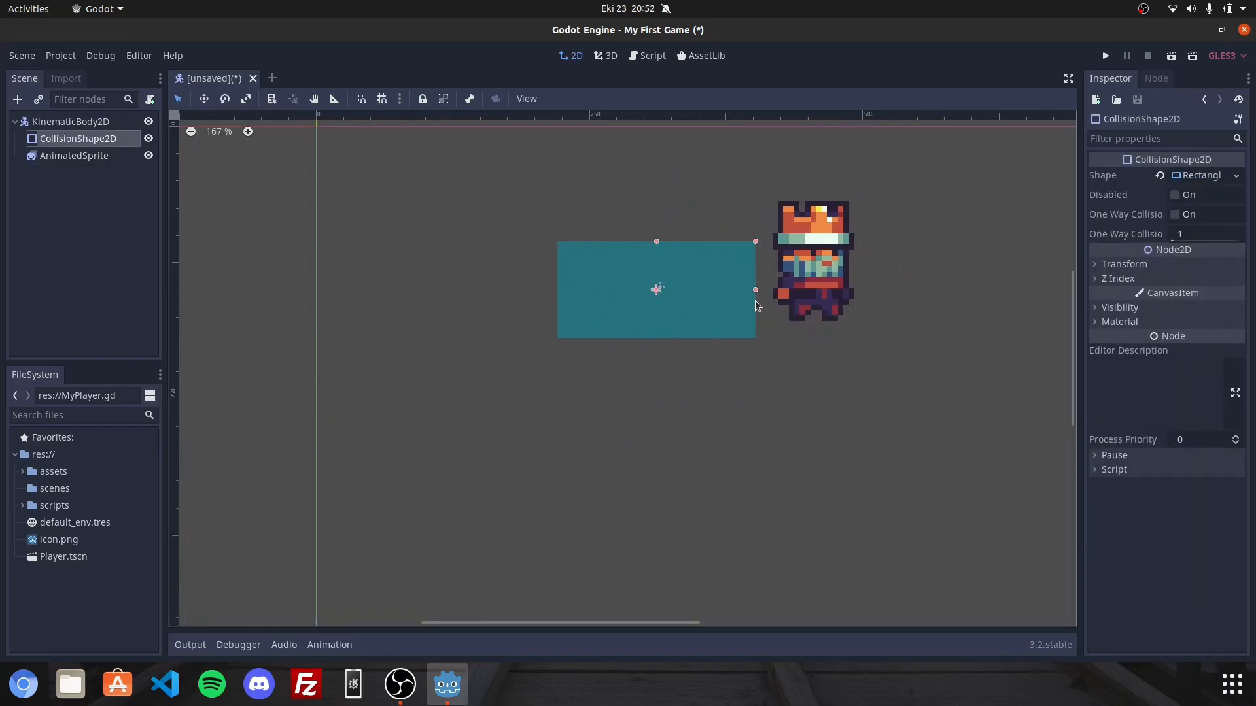
pyautogui.moveTo(825, 272); pyautogui.dragTo(674, 309)
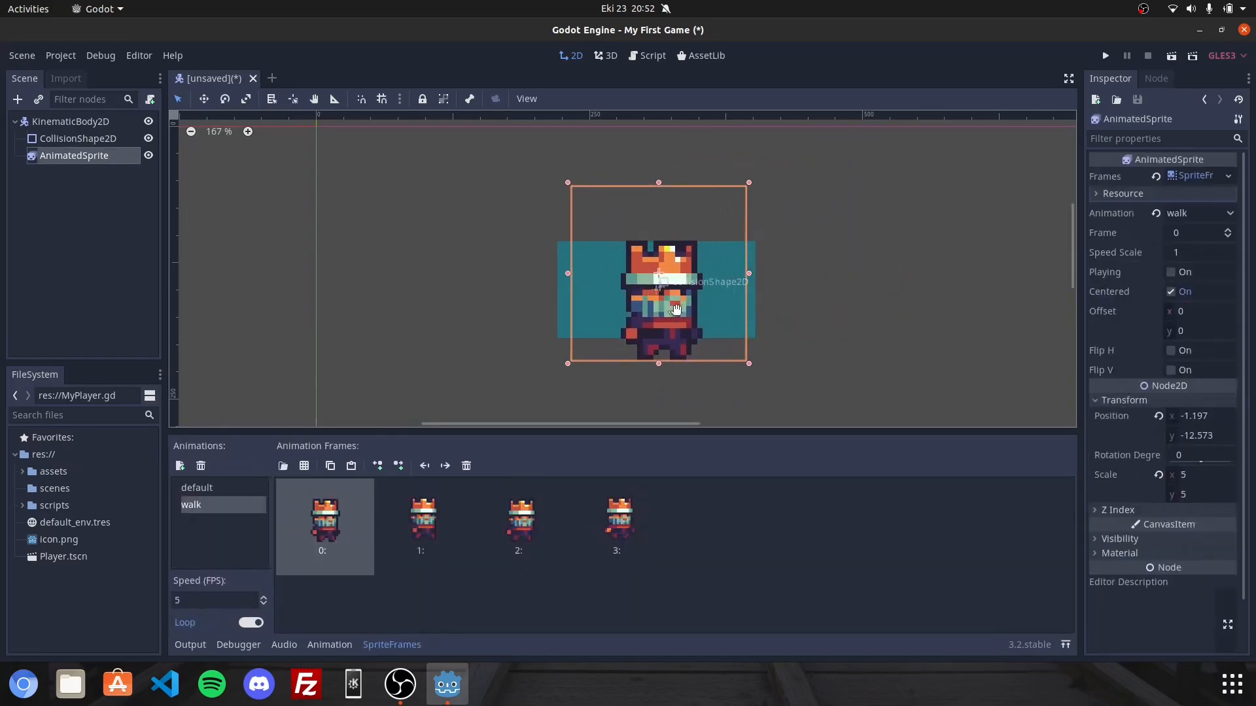
pyautogui.click(754, 298)
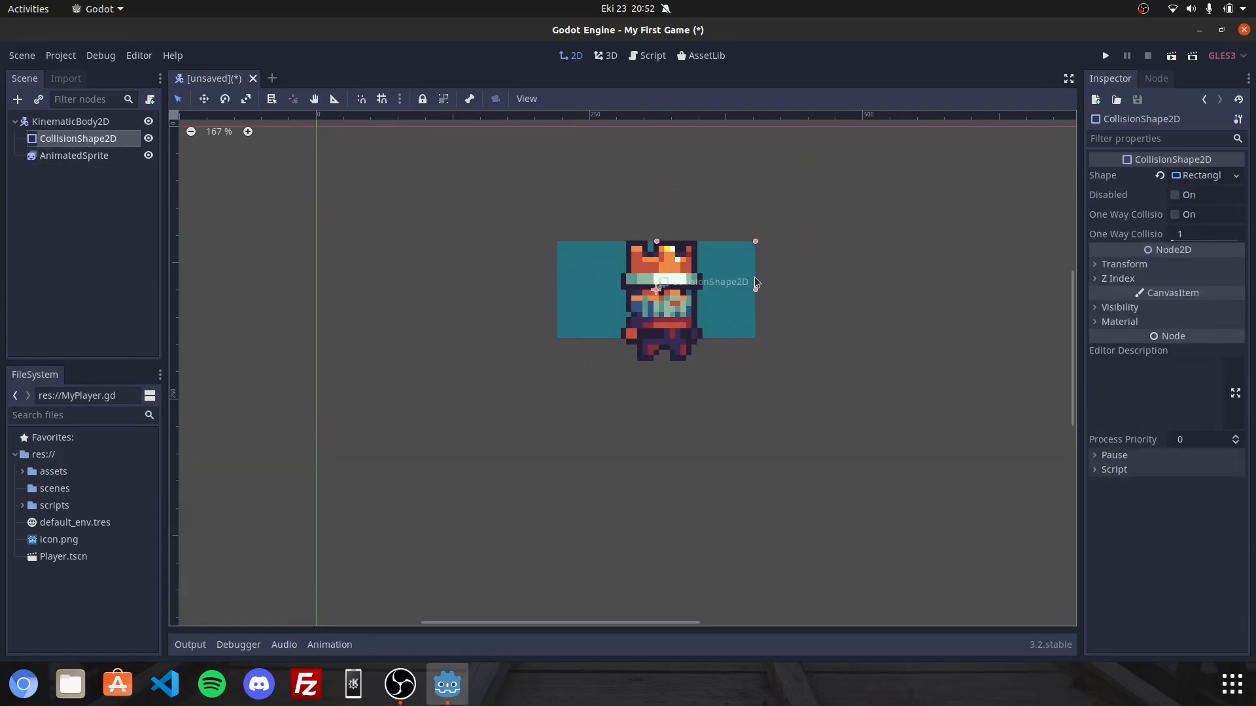
pyautogui.moveTo(755, 291); pyautogui.dragTo(708, 290)
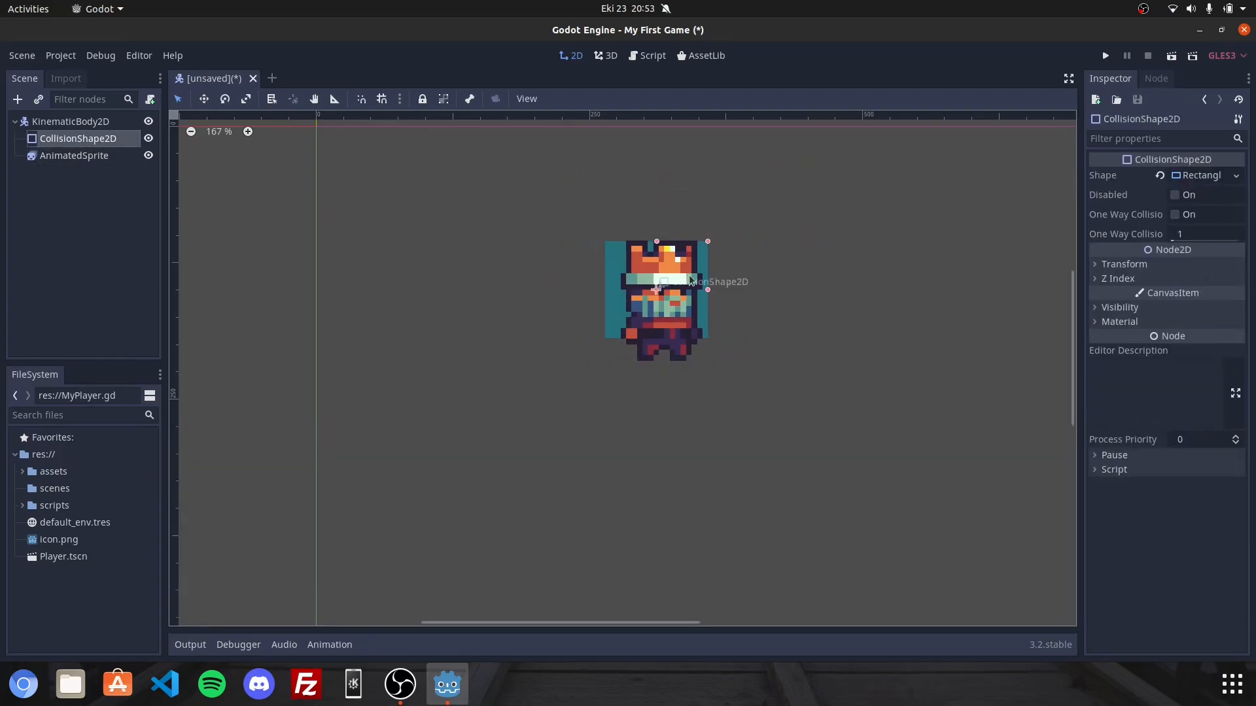
pyautogui.moveTo(656, 242); pyautogui.dragTo(657, 225)
pyautogui.click(669, 270)
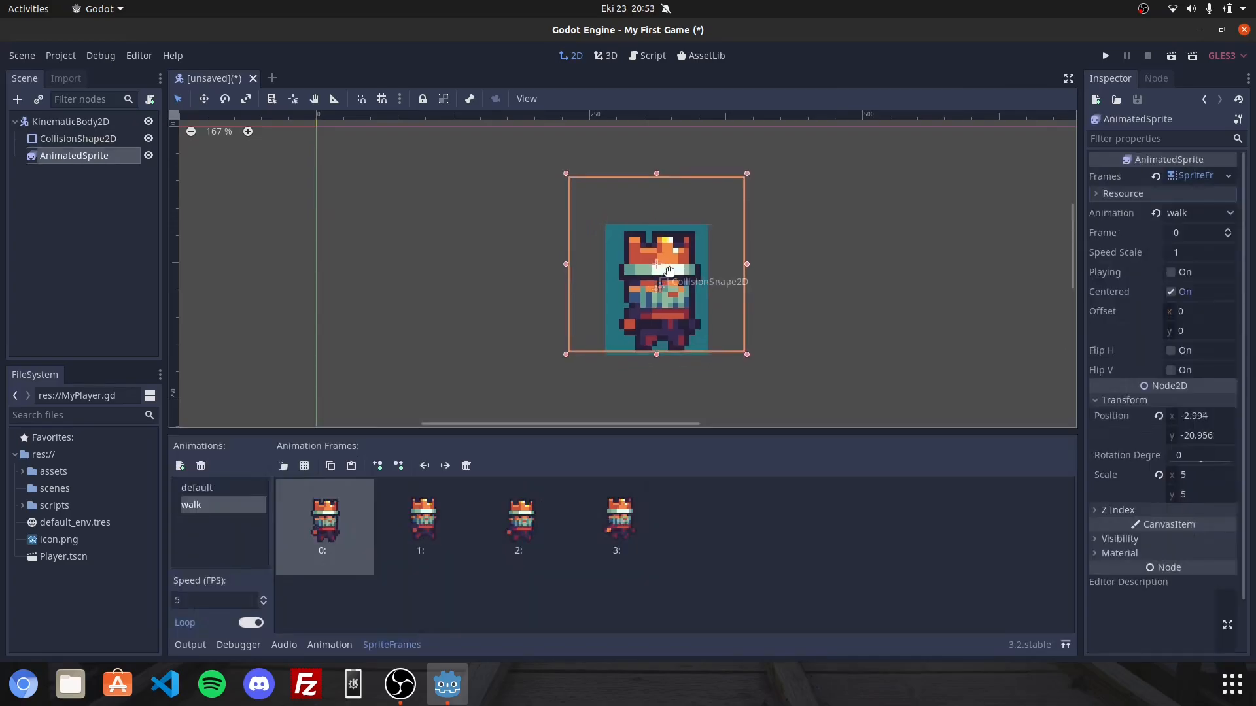
pyautogui.click(819, 280)
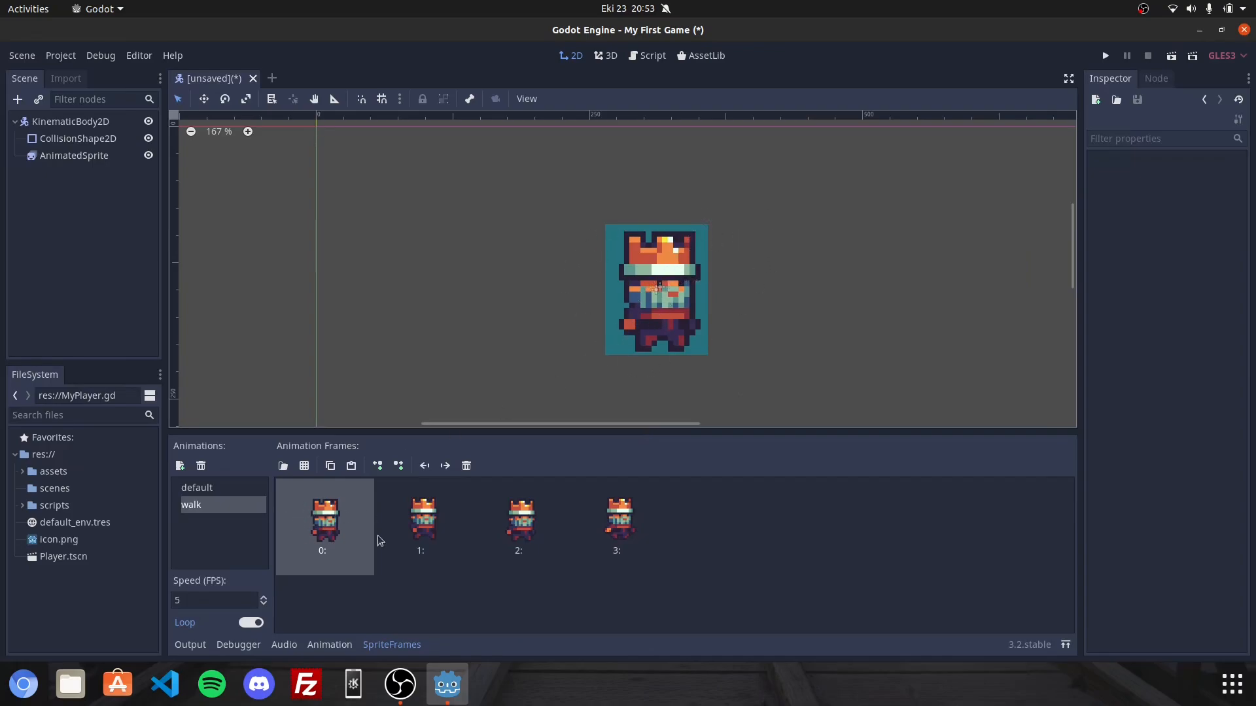
# Preview the AnimatedSprite's walk animation in the viewport by switching Playing on and off again.
pyautogui.click(635, 335)
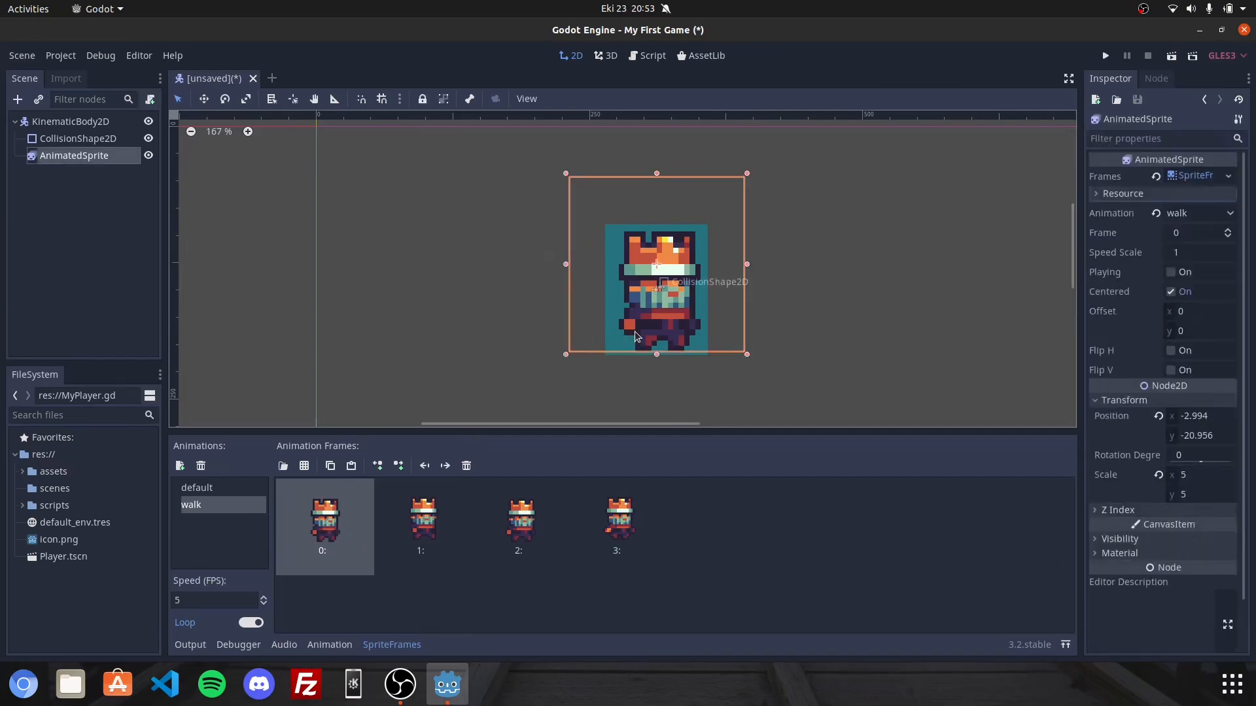
pyautogui.click(1171, 274)
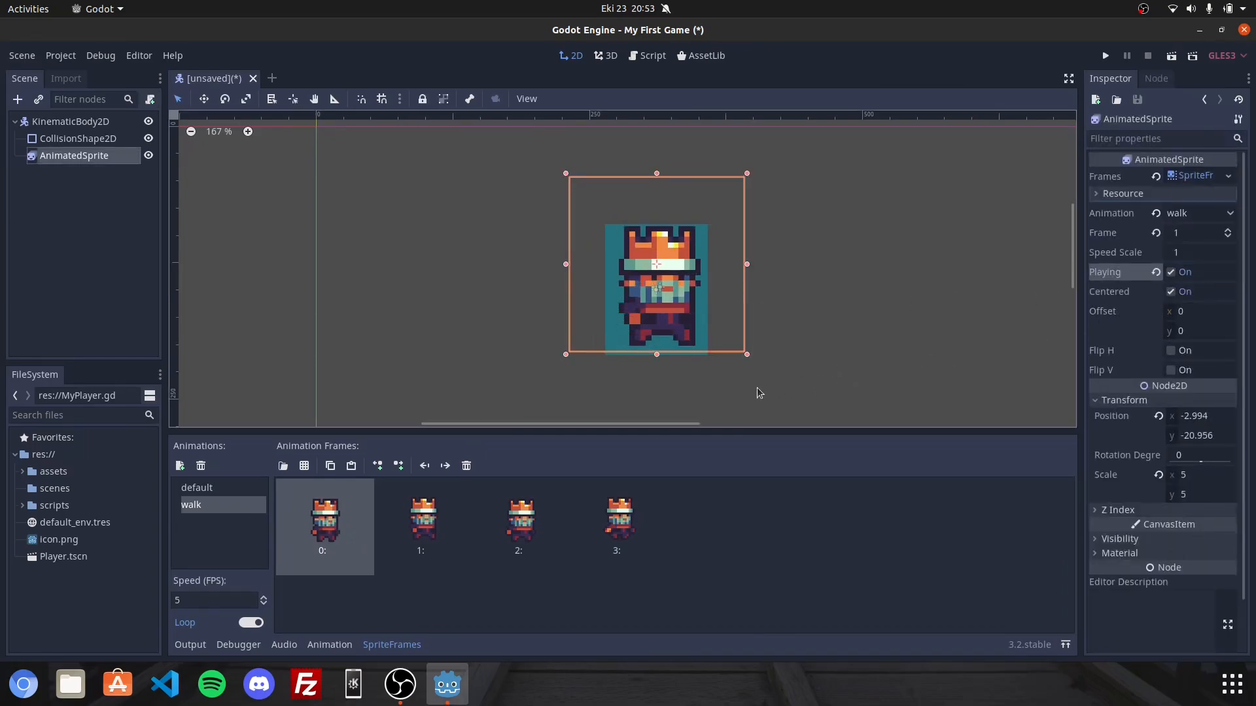
pyautogui.scroll(4, 783, 361)
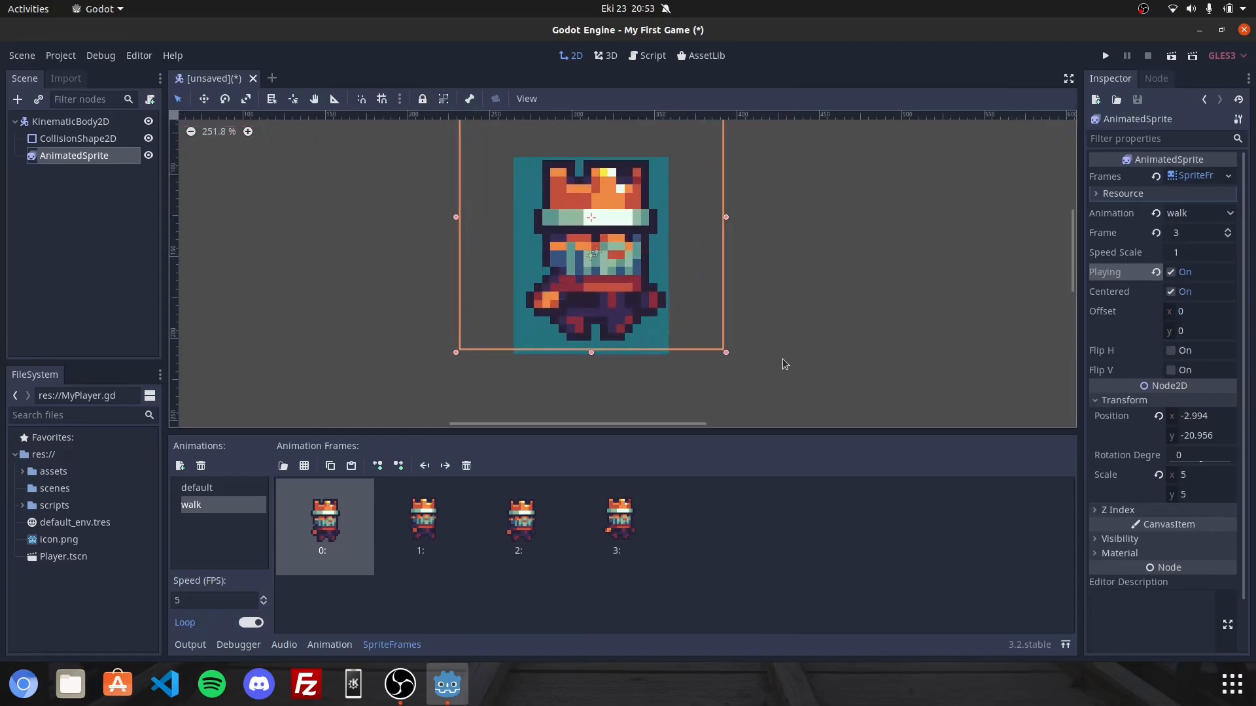
pyautogui.scroll(-3, 783, 361)
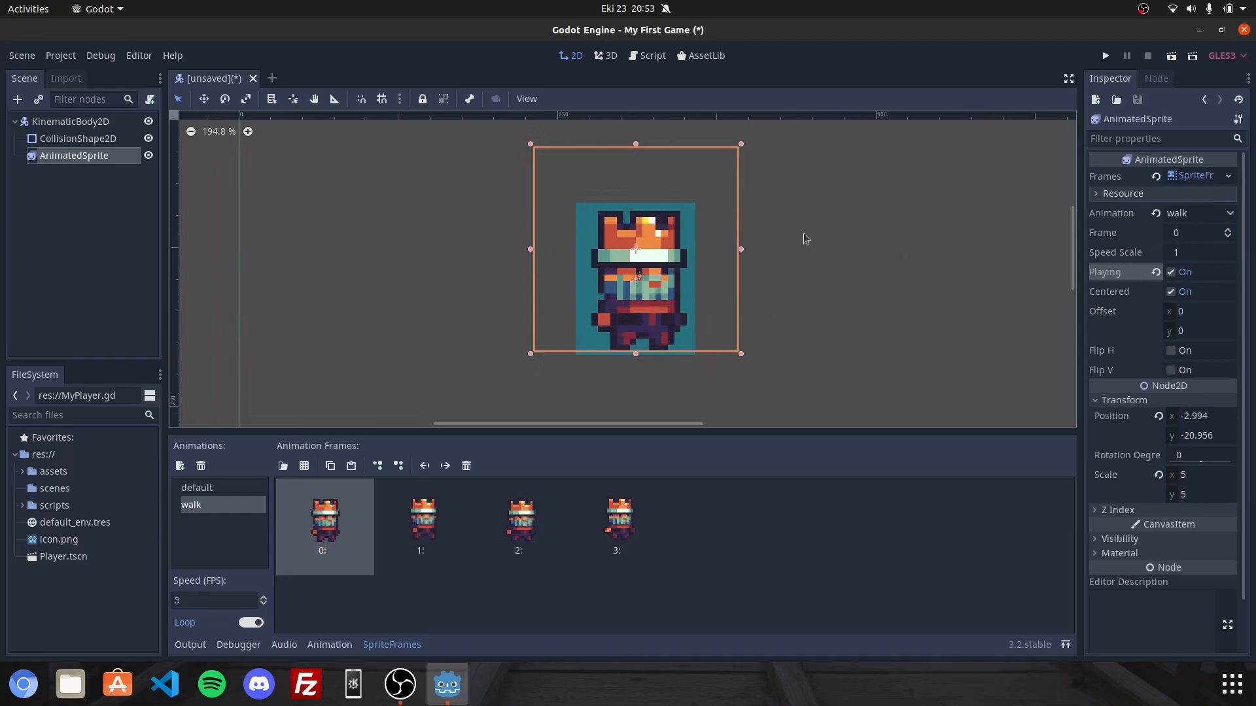
pyautogui.click(1172, 272)
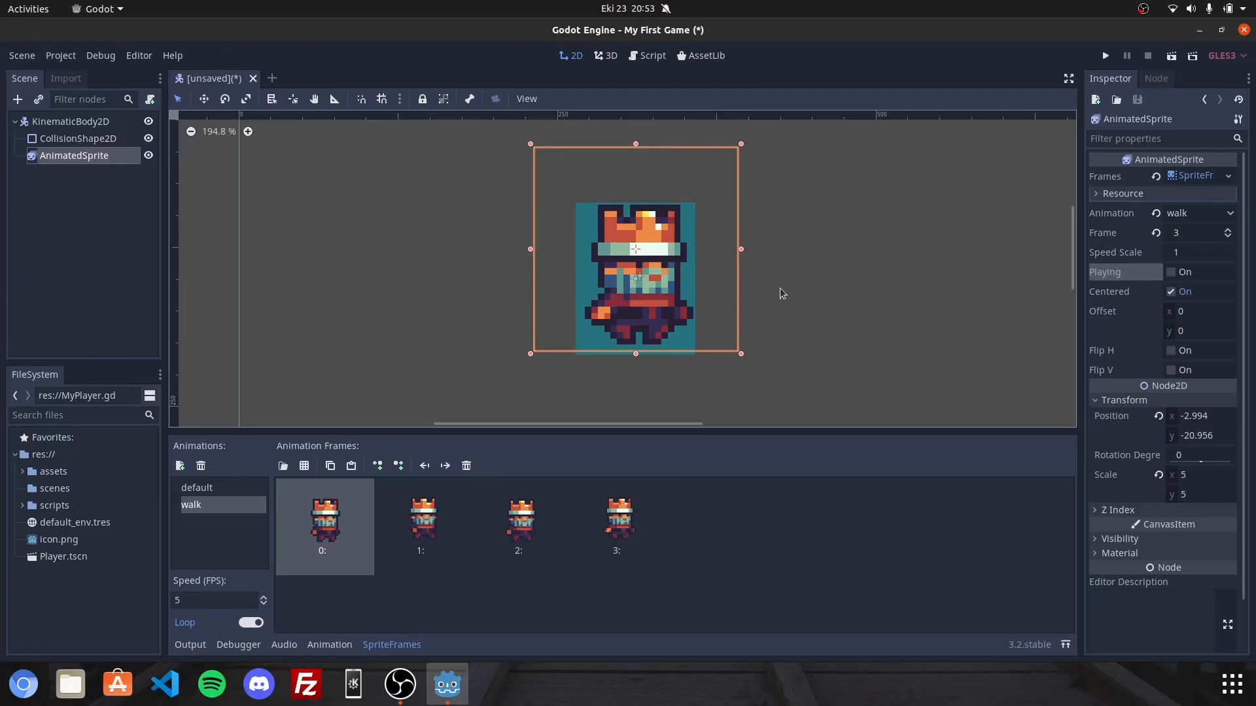
# Attach a new GDScript file named MyPlayer.gd to the KinematicBody2D root node.
pyautogui.rightClick(91, 123)
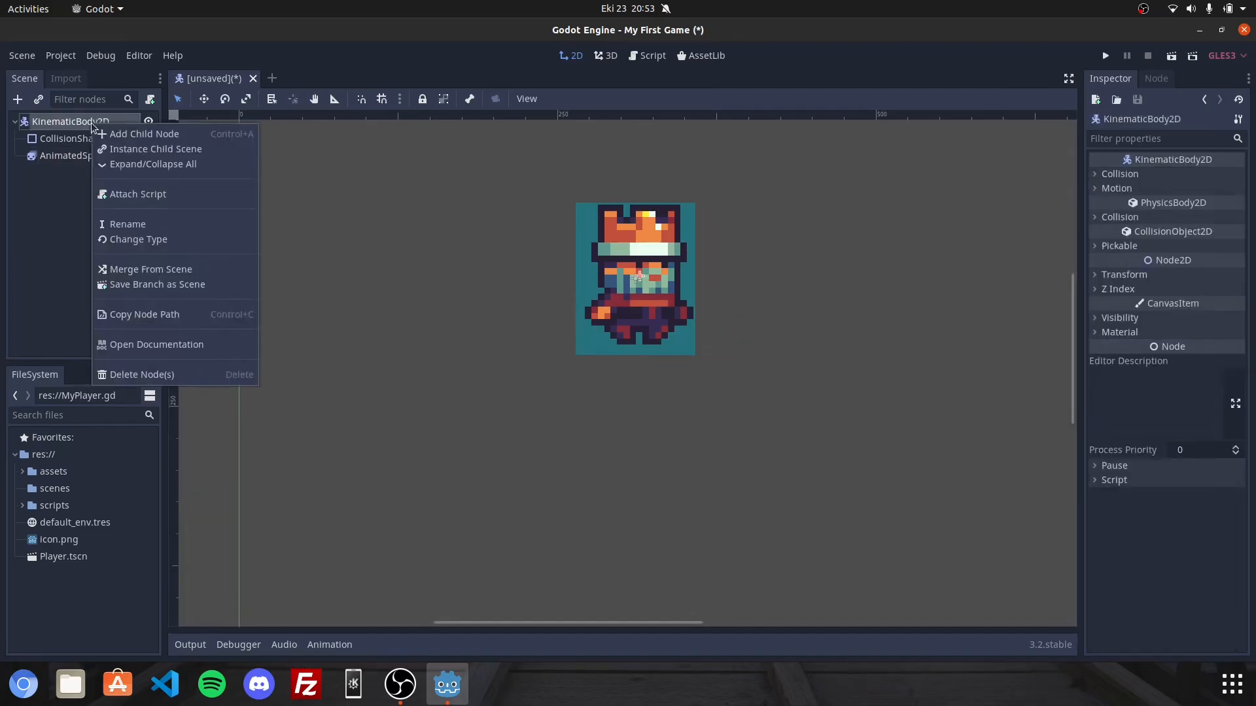
pyautogui.click(148, 199)
pyautogui.press('BackSpace')
pyautogui.write('M')
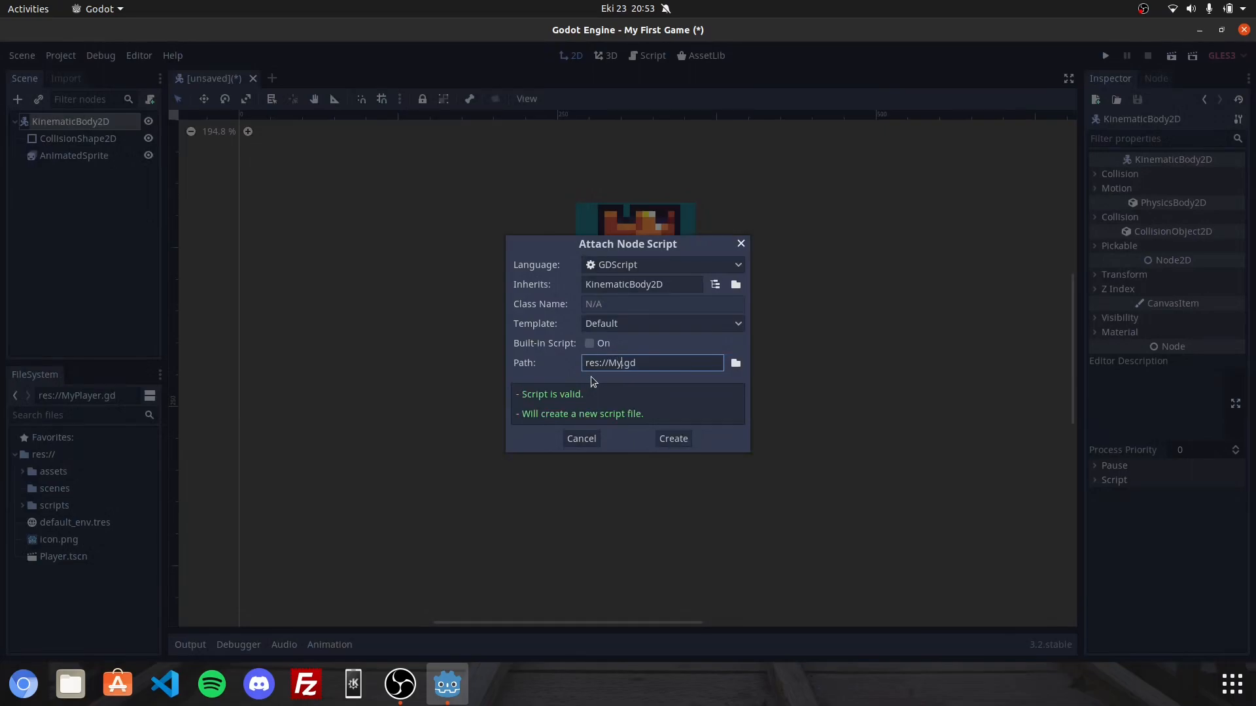
pyautogui.write('yPlayer')
pyautogui.click(665, 437)
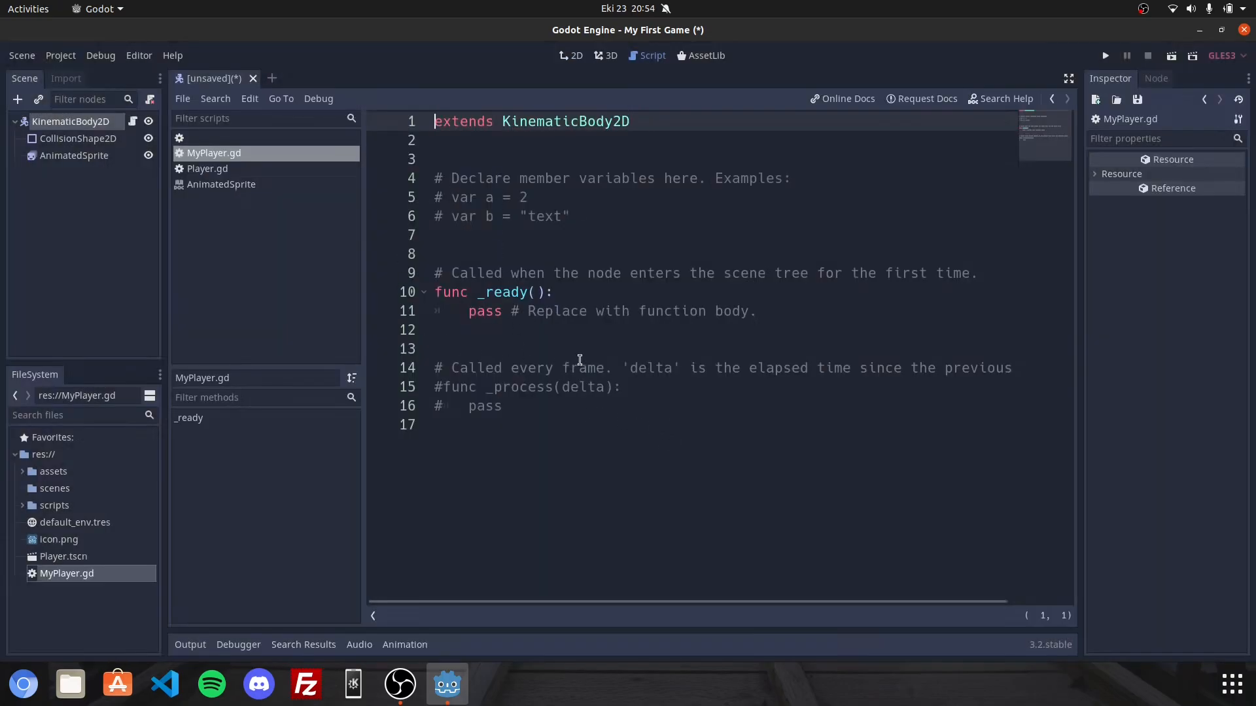
# Replace the placeholder body of _ready and the commented-out _process function with a $AnimatedSprite node reference.
pyautogui.moveTo(622, 435); pyautogui.dragTo(341, 305)
pyautogui.press('BackSpace')
pyautogui.press('Tab')
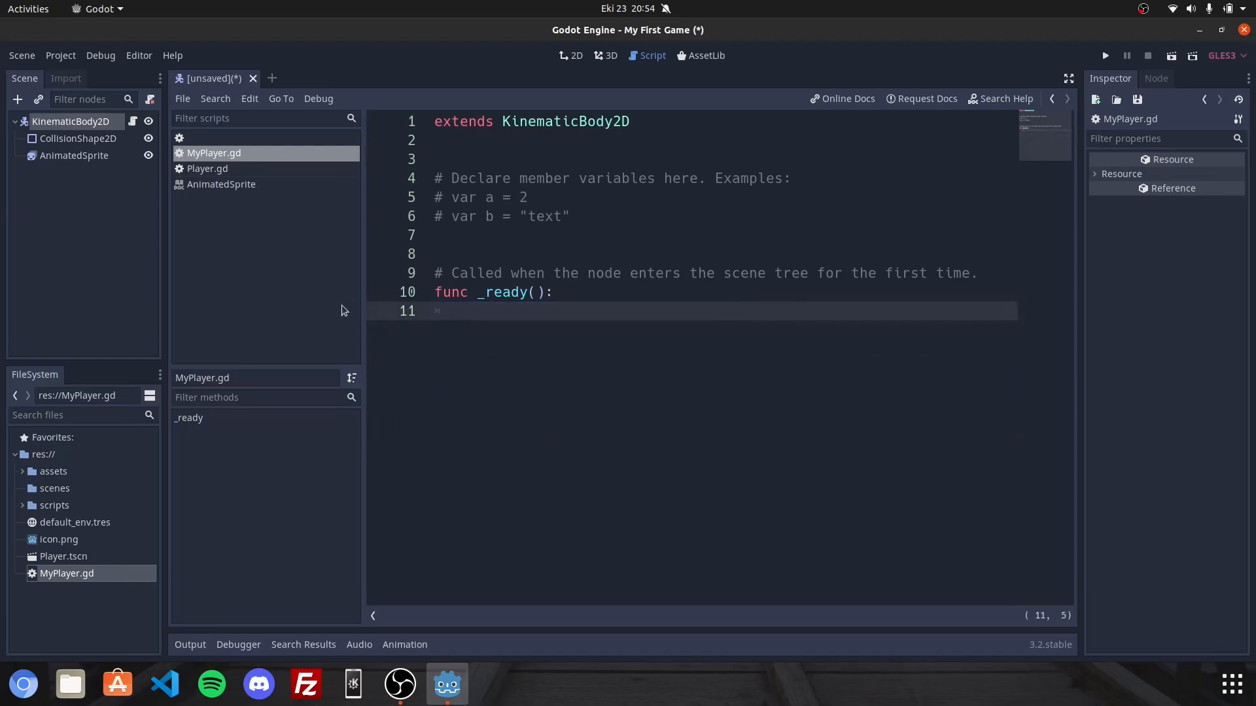
pyautogui.write('$')
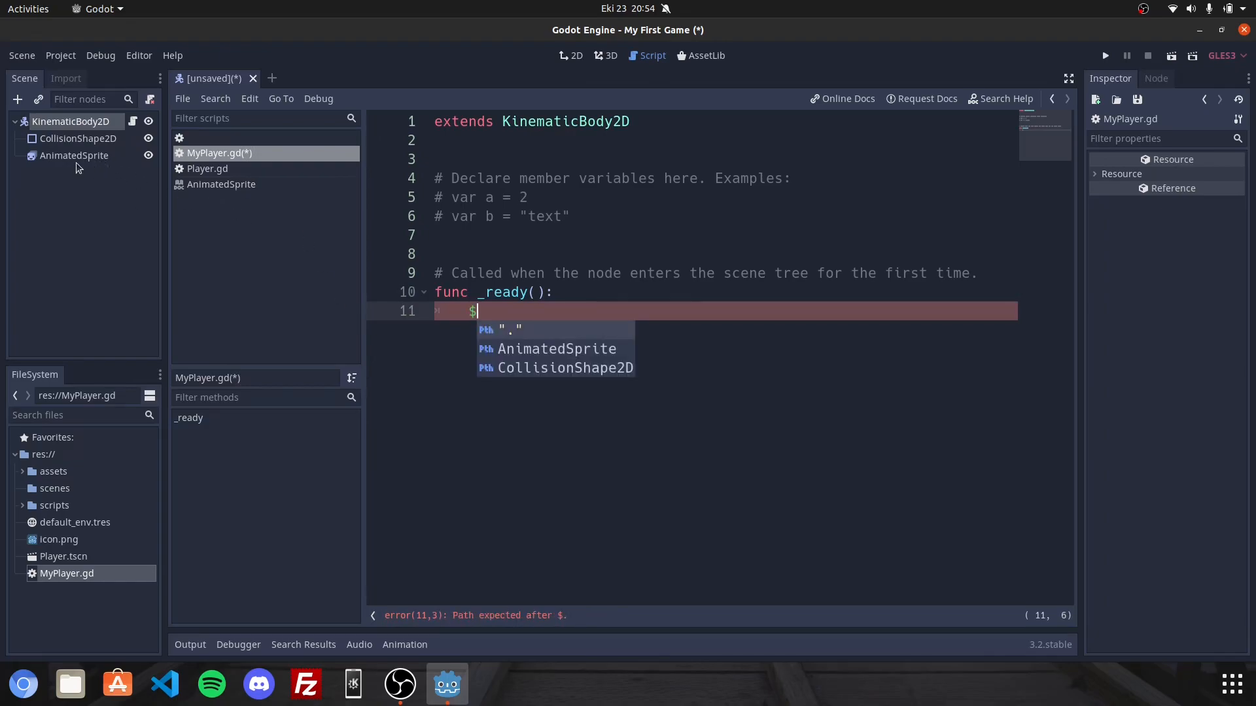
pyautogui.doubleClick(561, 350)
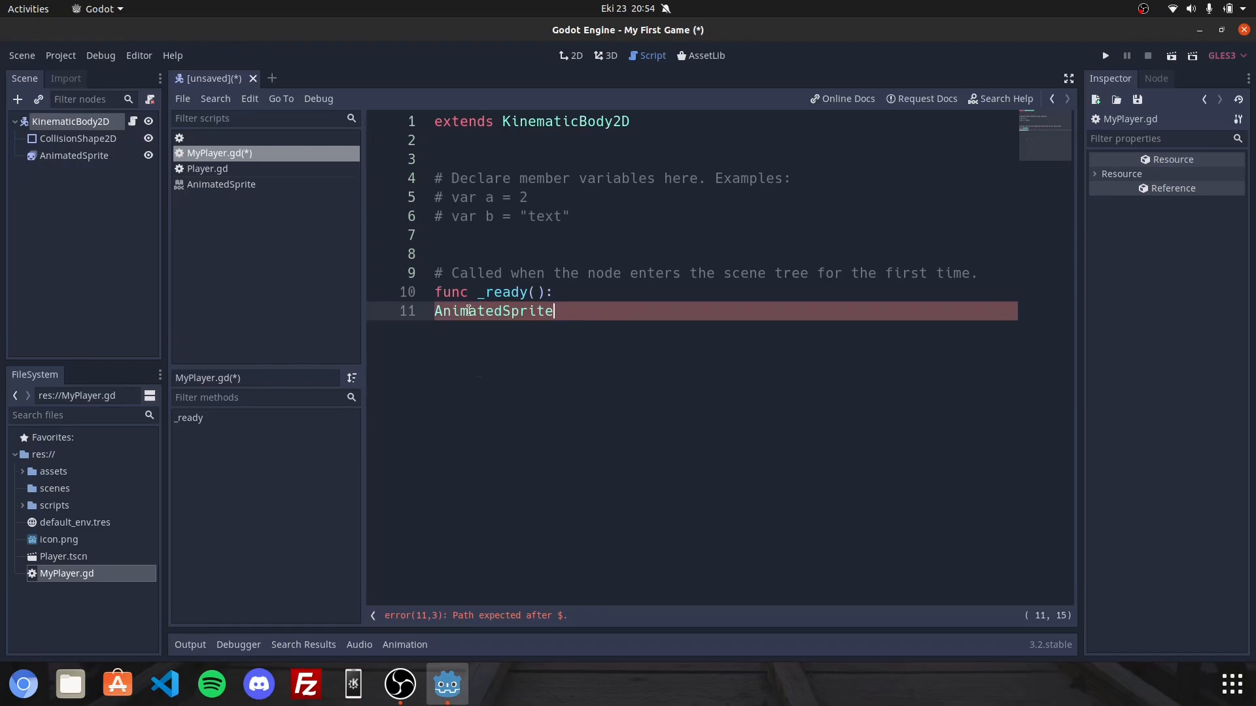
pyautogui.hotkey('ctrl', 'z')
pyautogui.write('An')
pyautogui.press('Return')
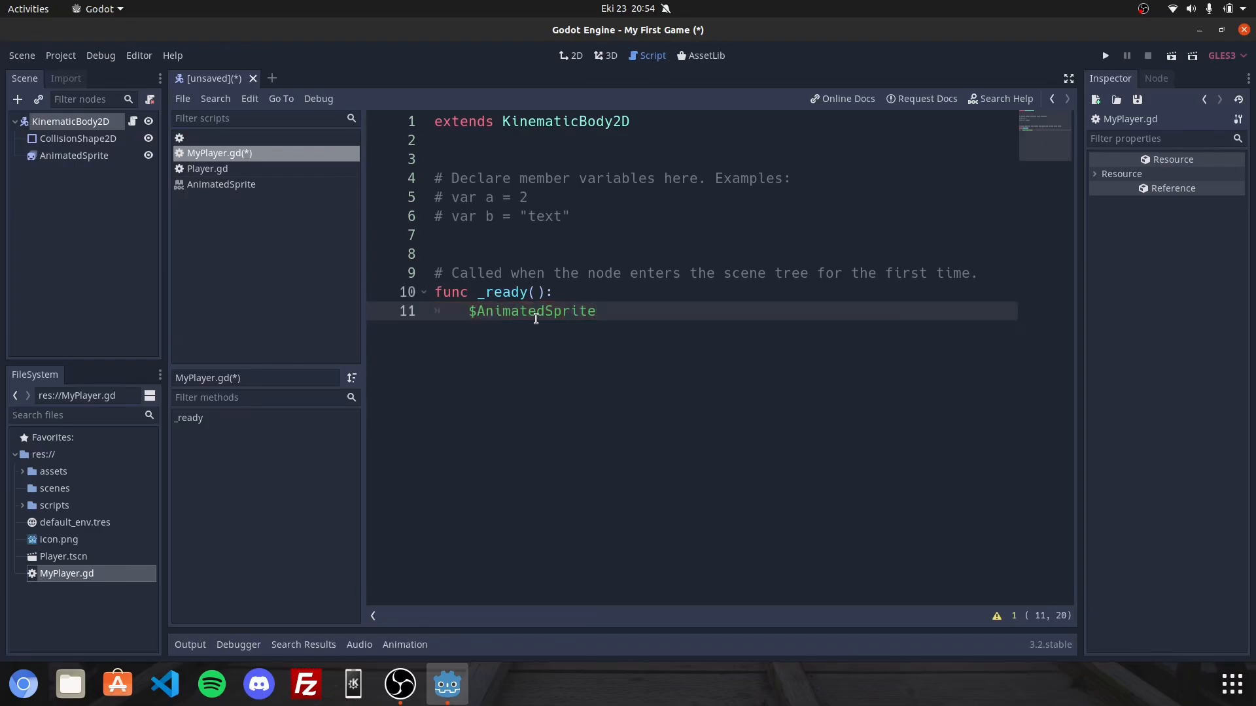
# Complete the _ready line in MyPlayer.gd as $AnimatedSprite.play("walk").
pyautogui.click(474, 313)
pyautogui.moveTo(468, 313); pyautogui.dragTo(592, 318)
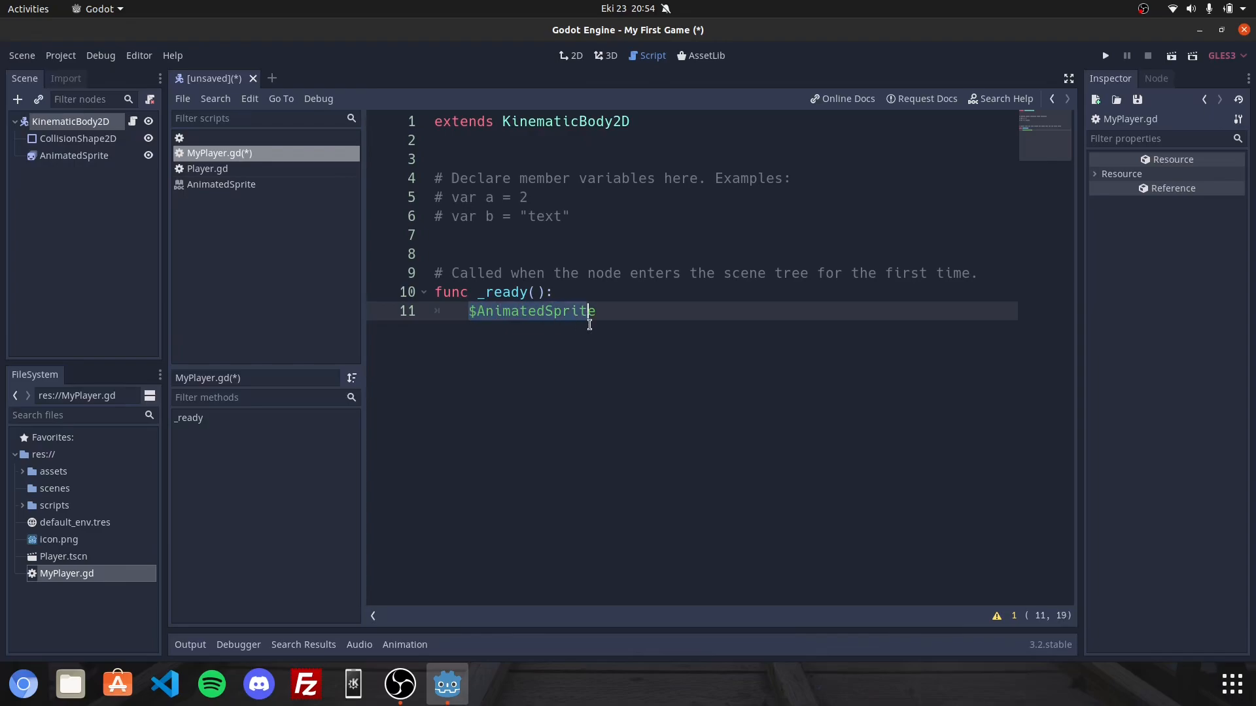
pyautogui.click(74, 155)
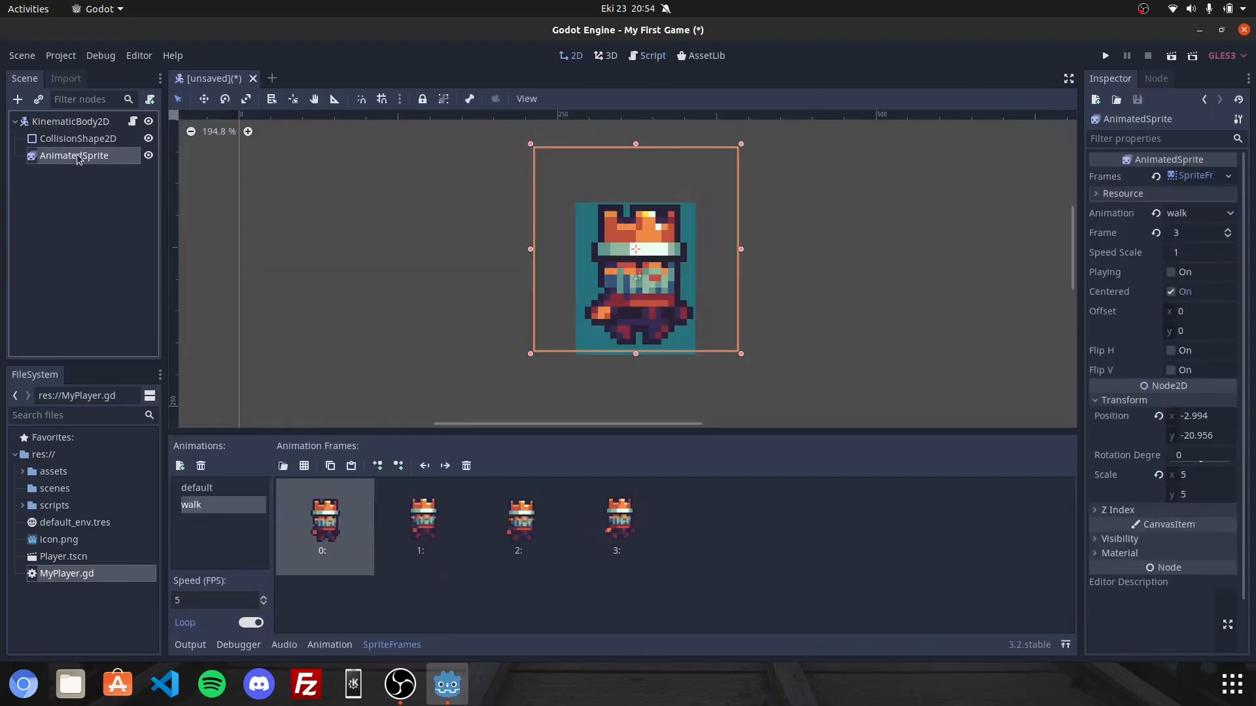
pyautogui.click(133, 123)
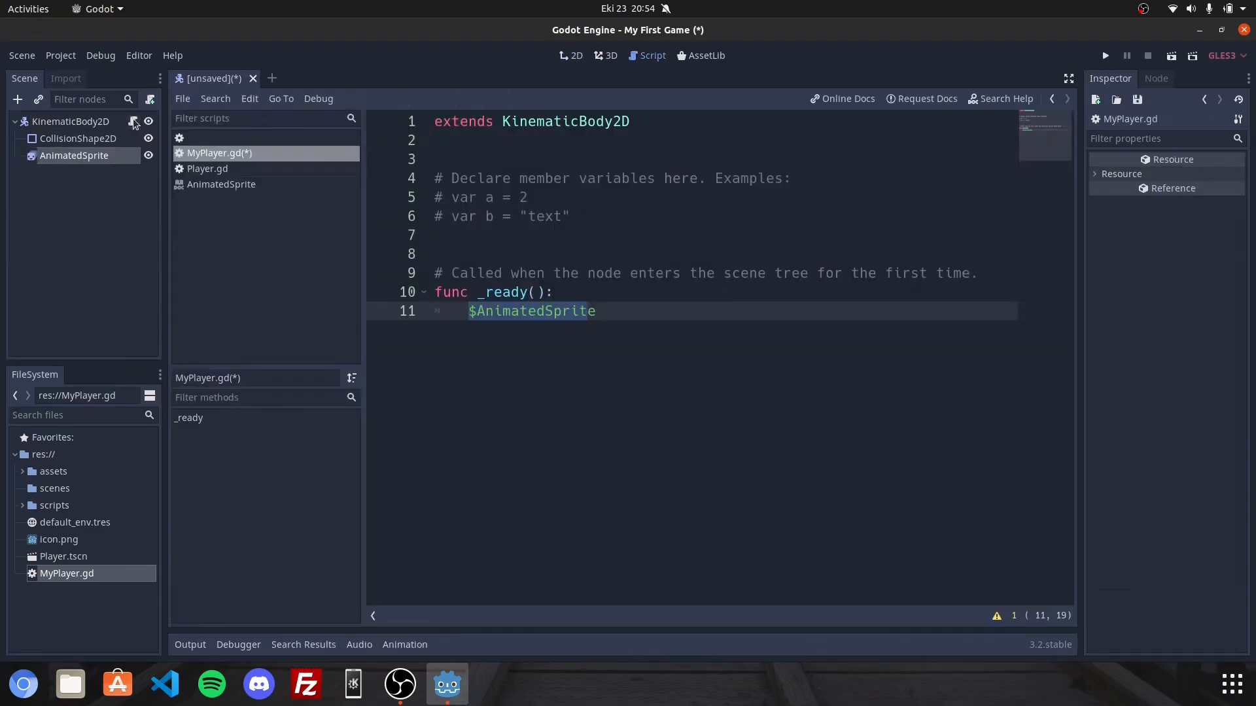
pyautogui.click(631, 306)
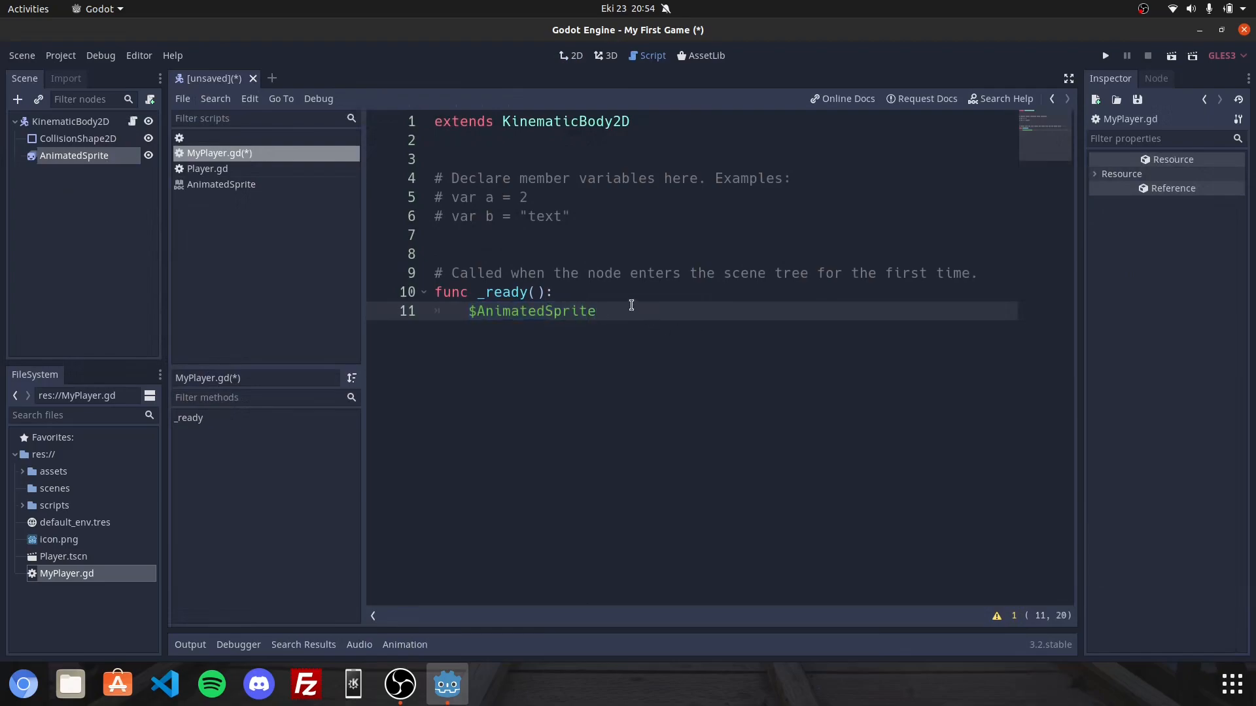
pyautogui.write('.play()')
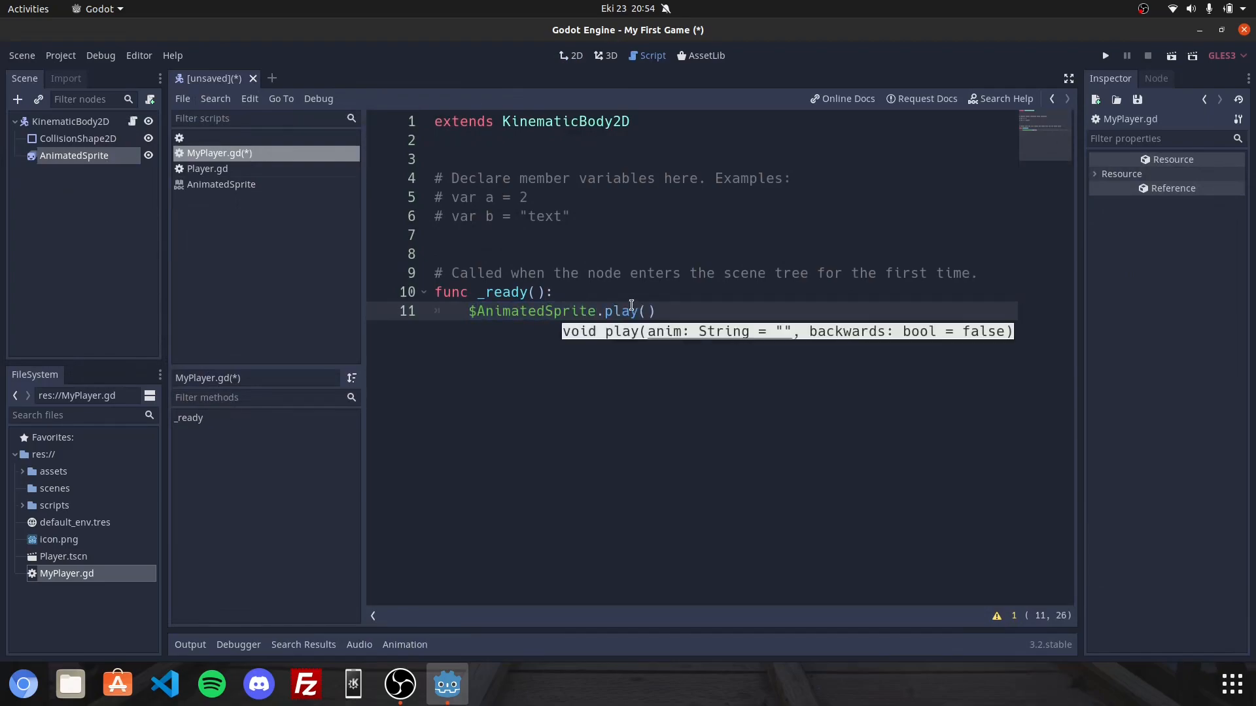
pyautogui.write('"')
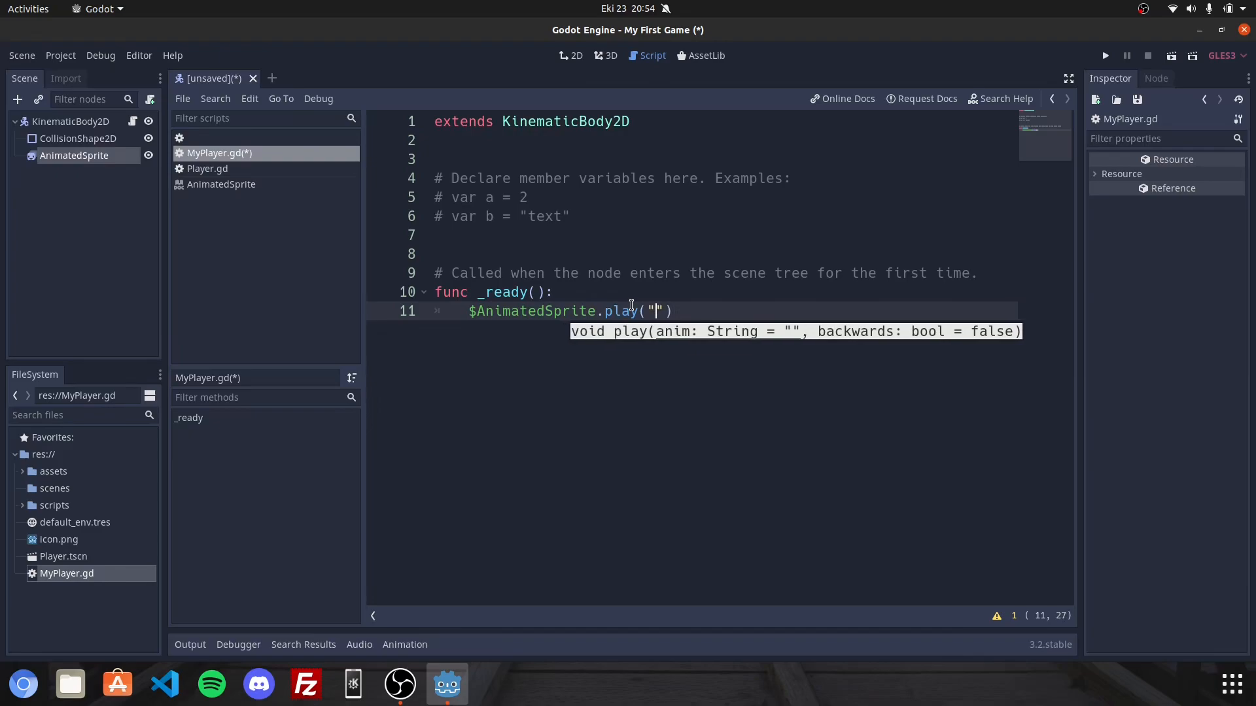
pyautogui.write('walk")')
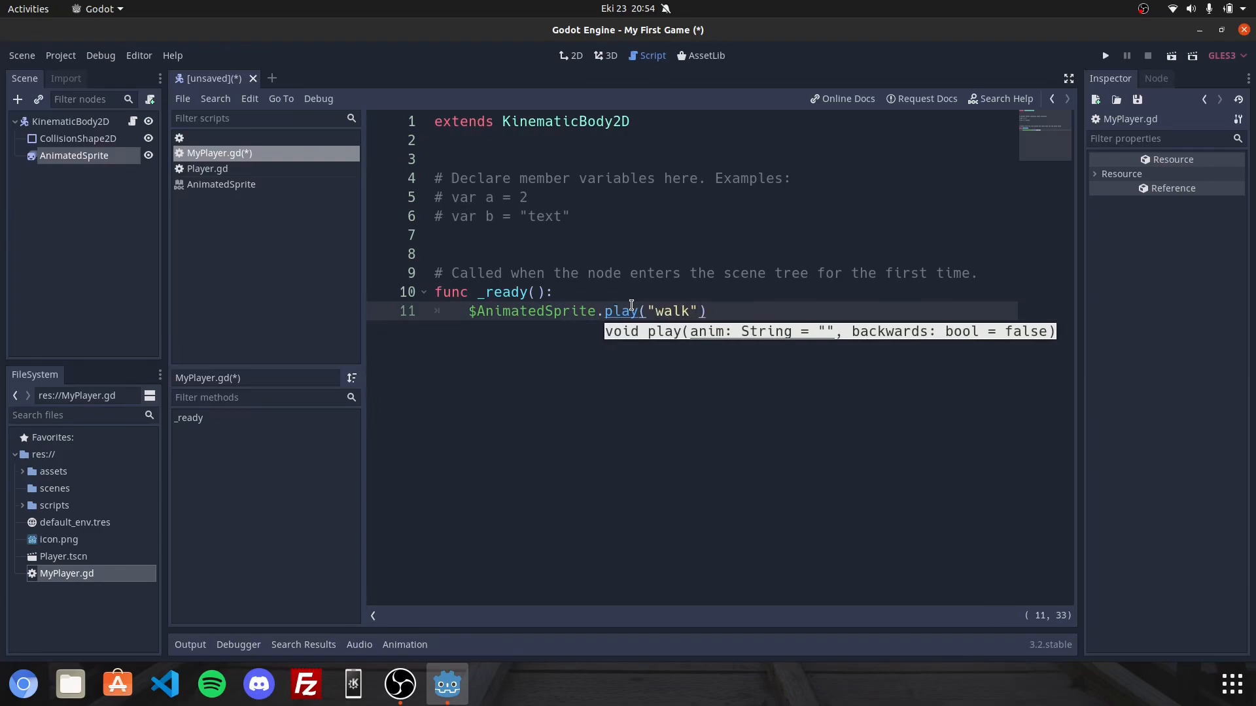
# Save the scene as MyPlayer.tscn in the project's root folder.
pyautogui.hotkey('ctrl', 's')
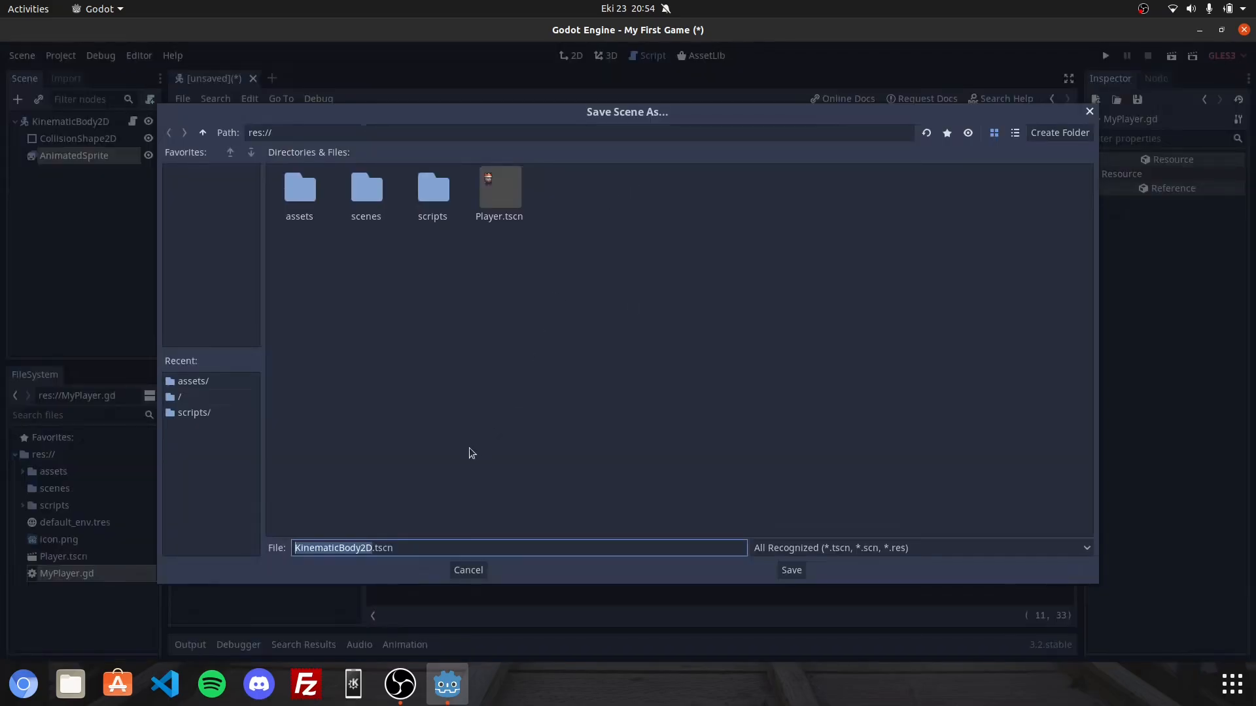
pyautogui.press('BackSpace')
pyautogui.write('My')
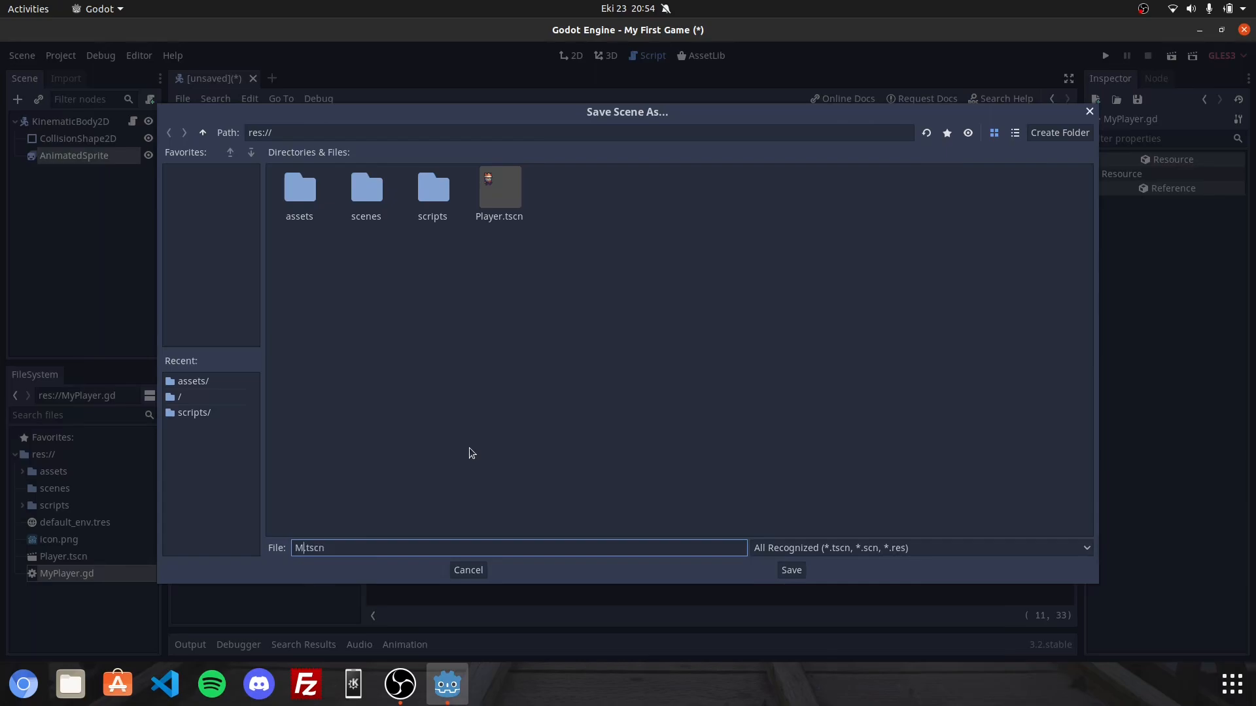
pyautogui.write('Player')
pyautogui.click(792, 571)
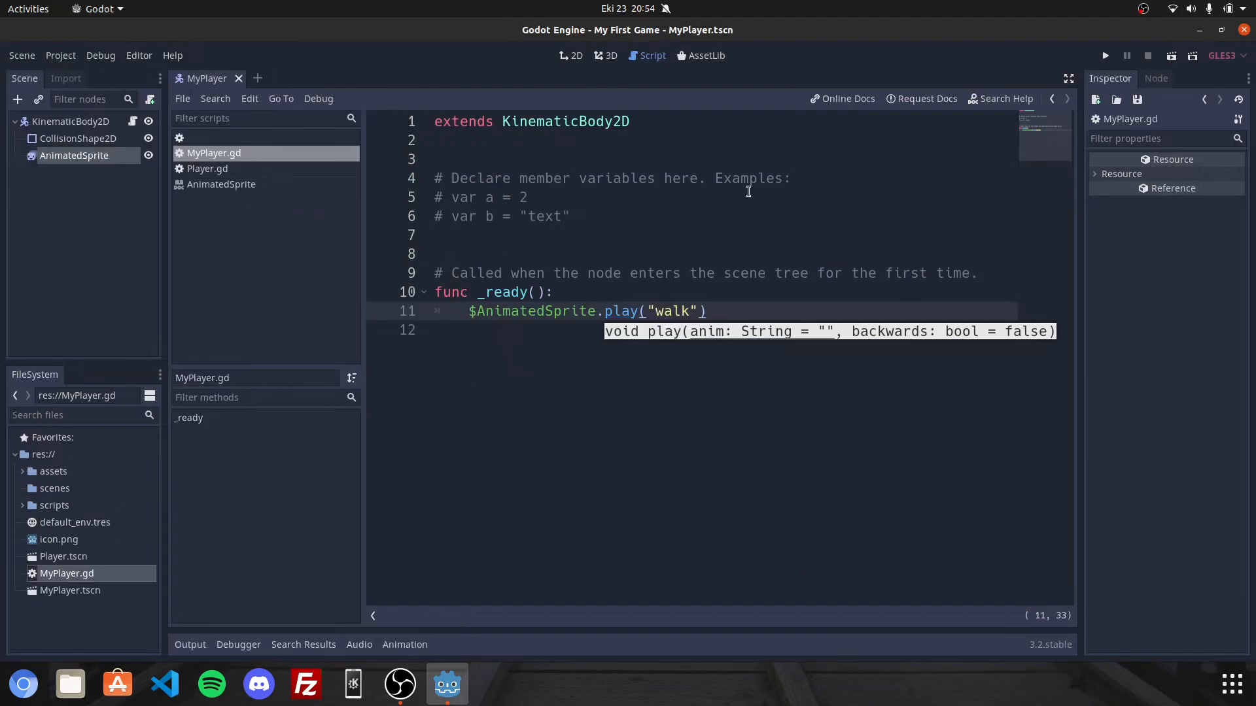
# Run the current scene to check the walking character, then close the game window.
pyautogui.click(1165, 59)
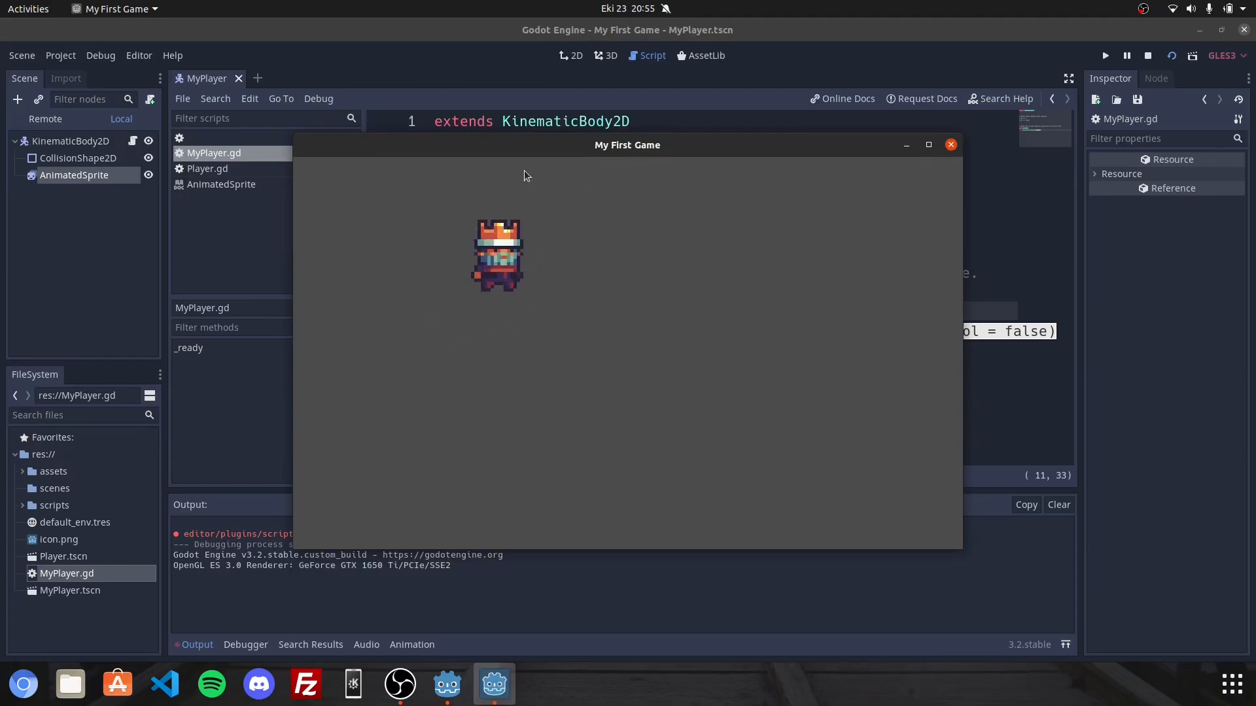
pyautogui.moveTo(565, 151); pyautogui.dragTo(674, 322)
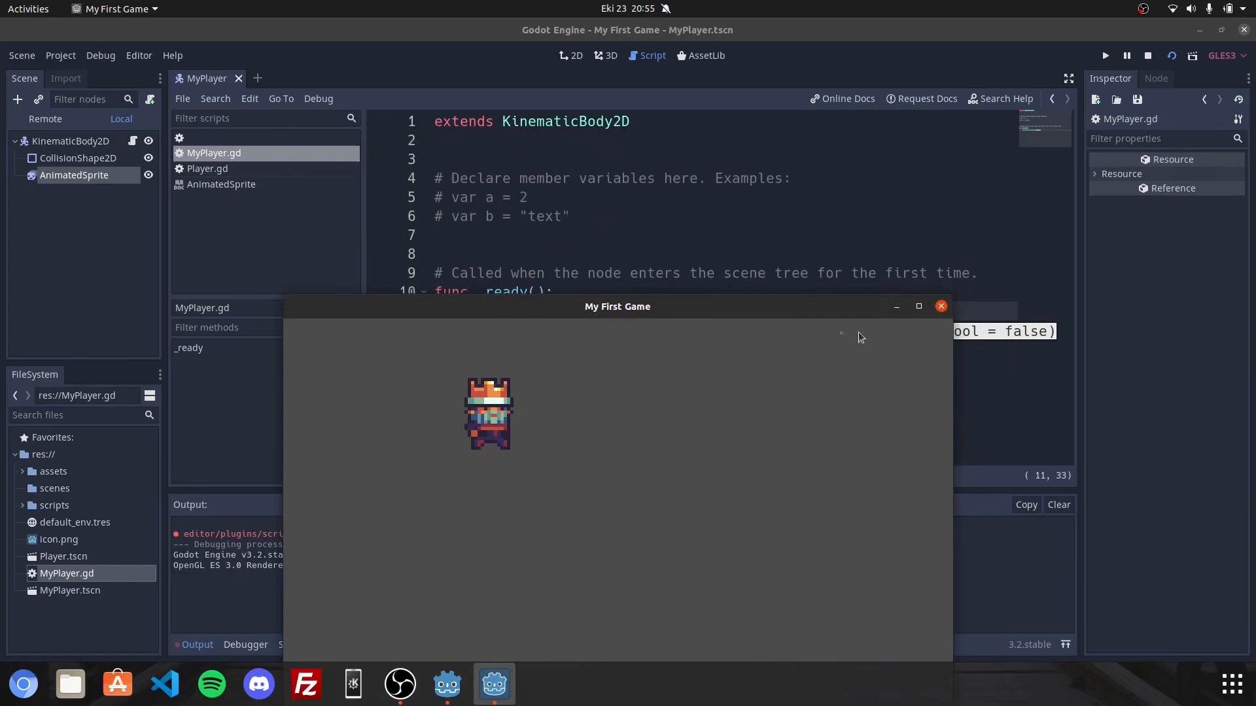
pyautogui.click(942, 303)
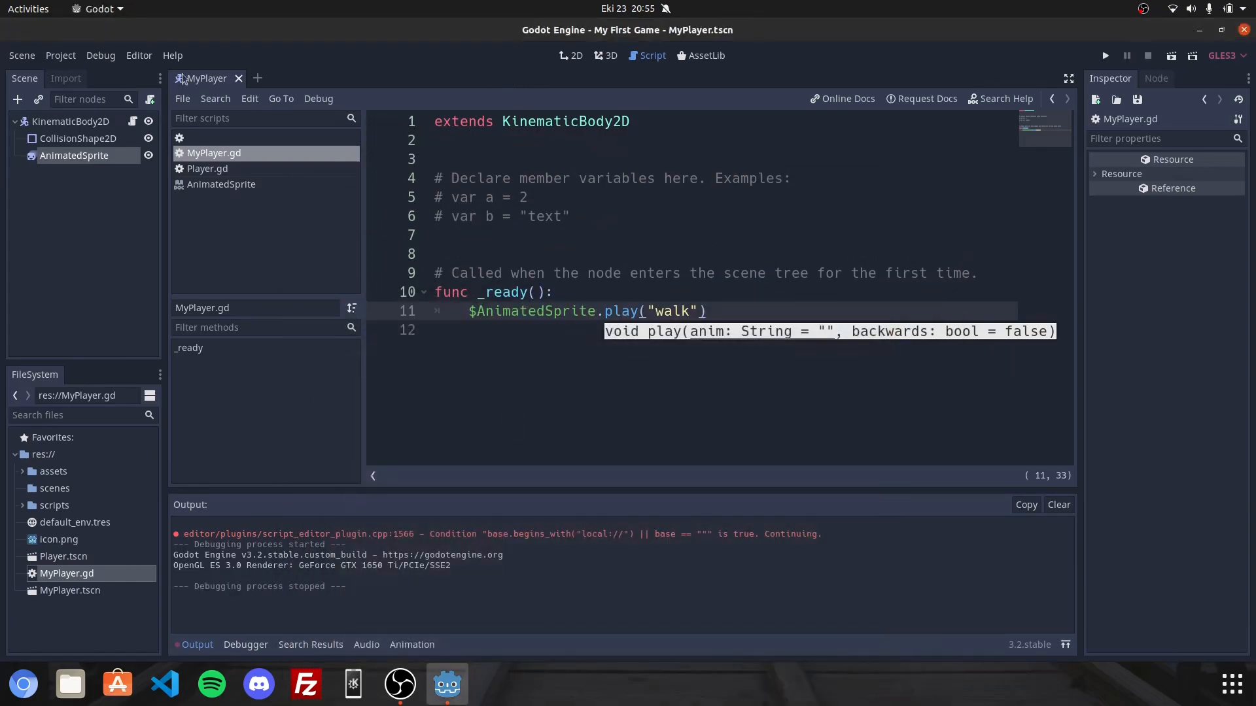
# Return to the 2D view and add a new animation named blabla to the AnimatedSprite's sprite frames.
pyautogui.click(571, 56)
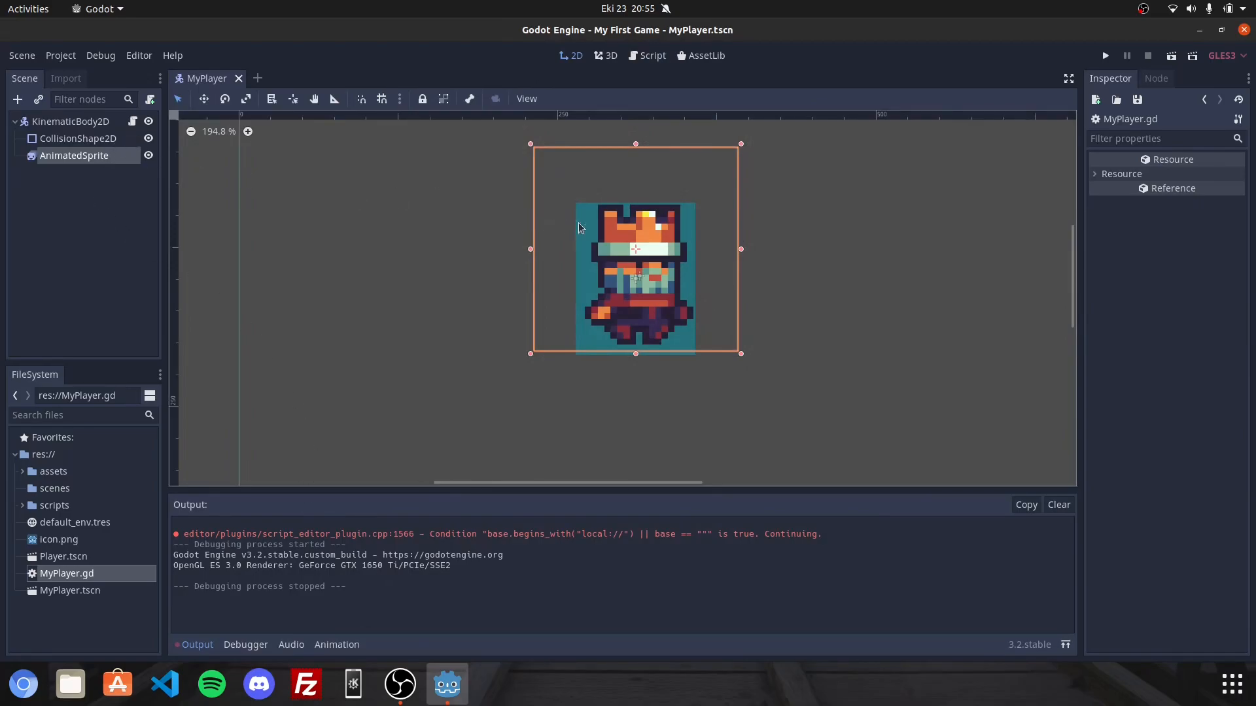
pyautogui.click(635, 237)
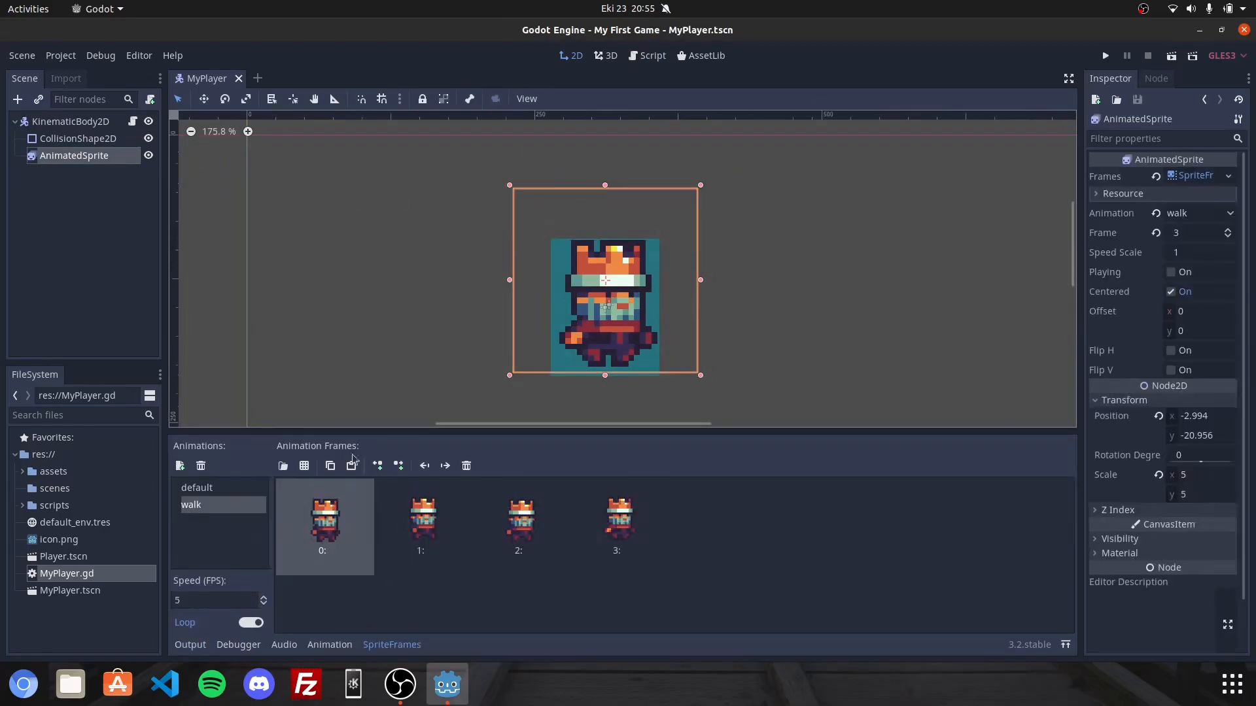
pyautogui.click(180, 466)
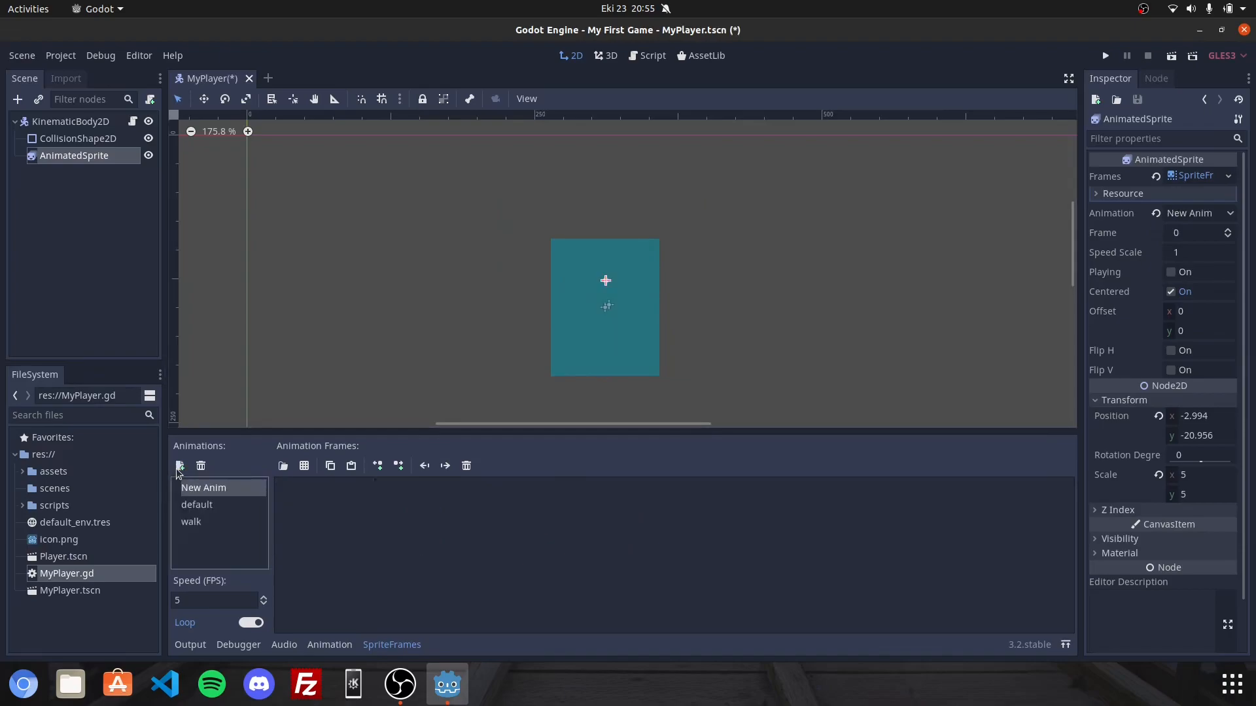
pyautogui.click(190, 522)
pyautogui.click(203, 488)
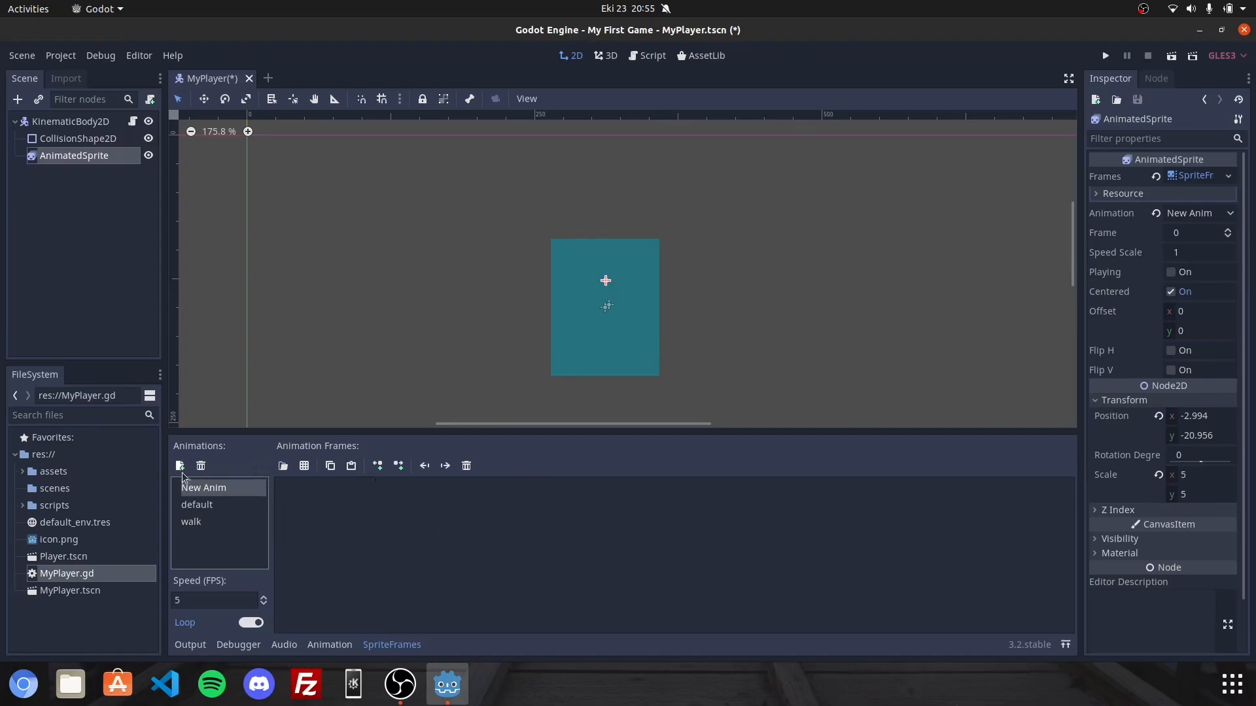
pyautogui.doubleClick(215, 492)
pyautogui.press('BackSpace')
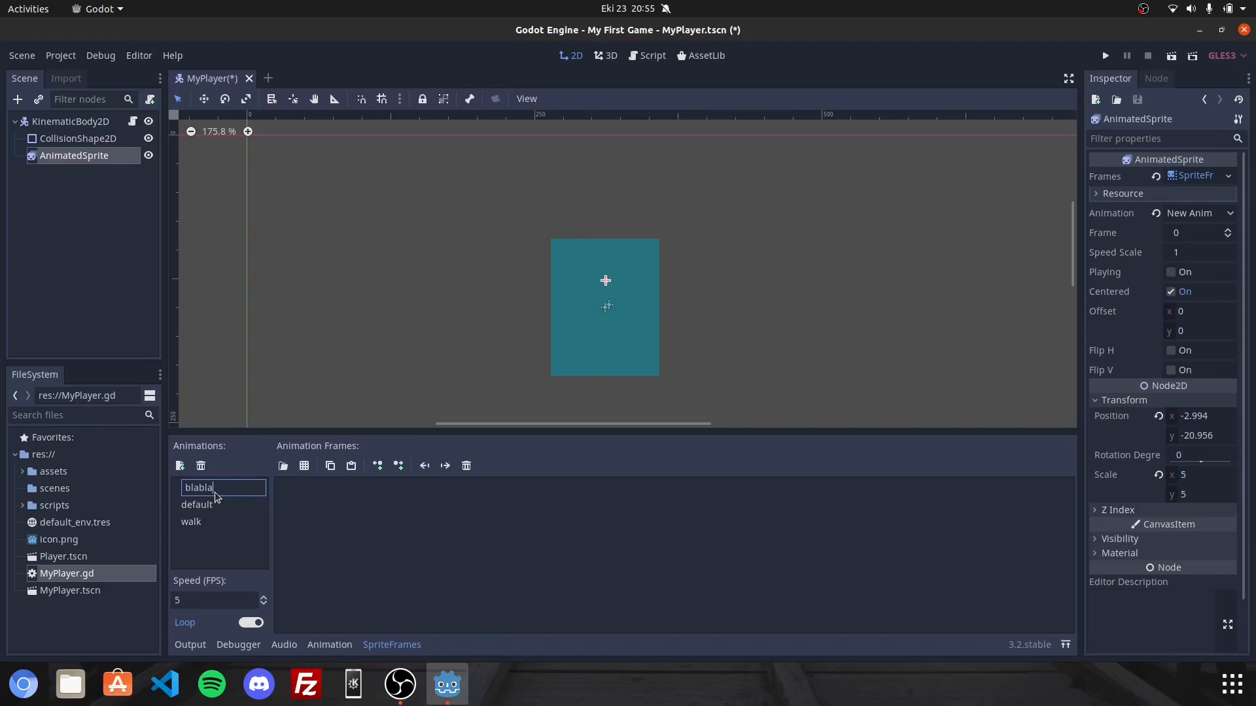
pyautogui.write('blabla')
pyautogui.click(395, 564)
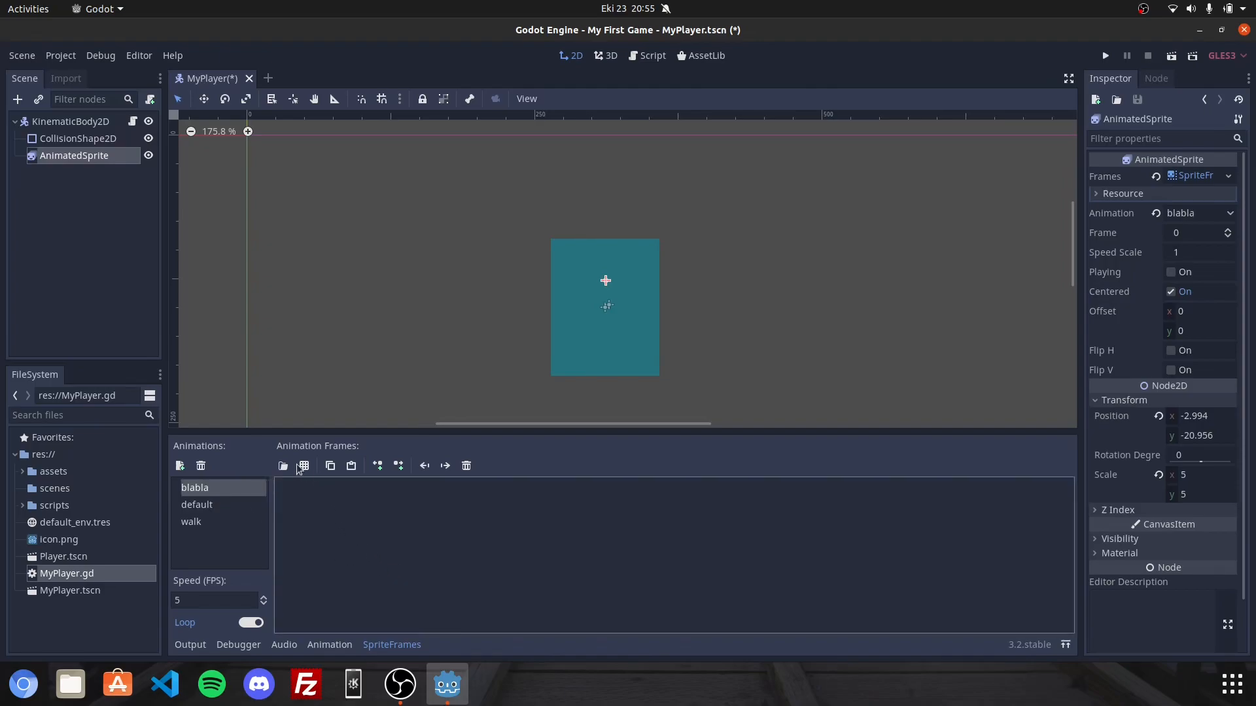
pyautogui.click(304, 466)
pyautogui.doubleClick(293, 188)
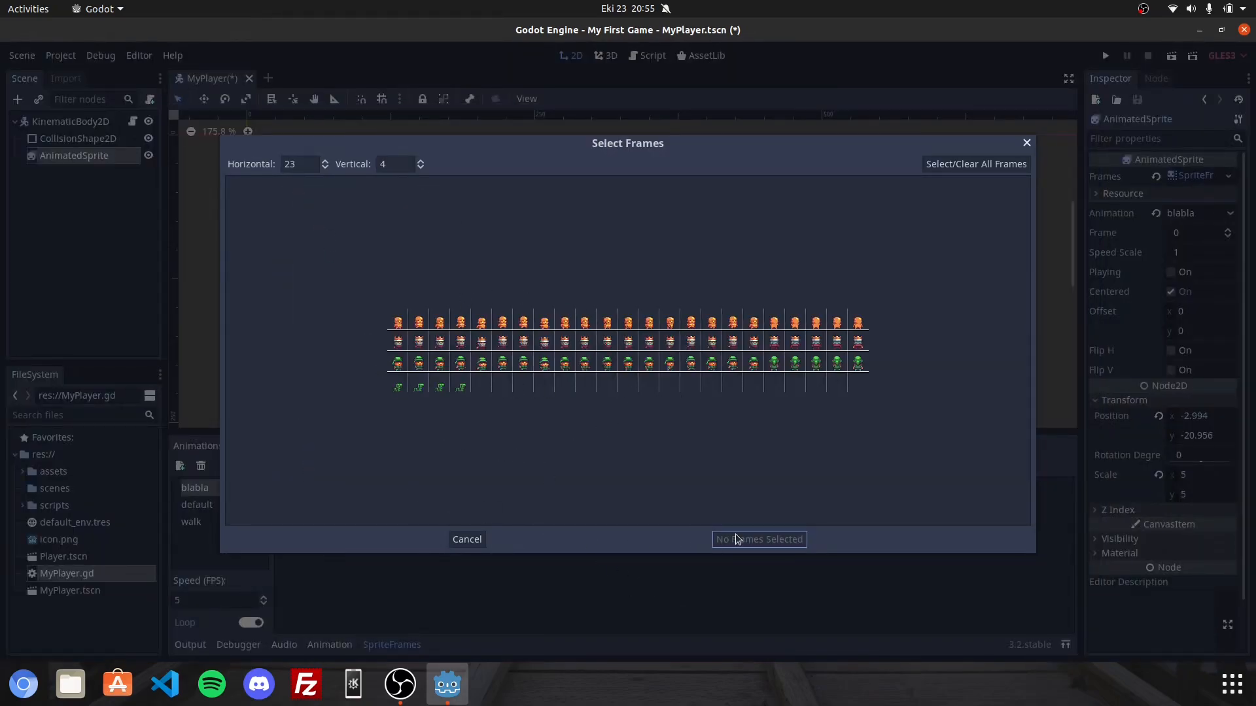
pyautogui.click(1025, 143)
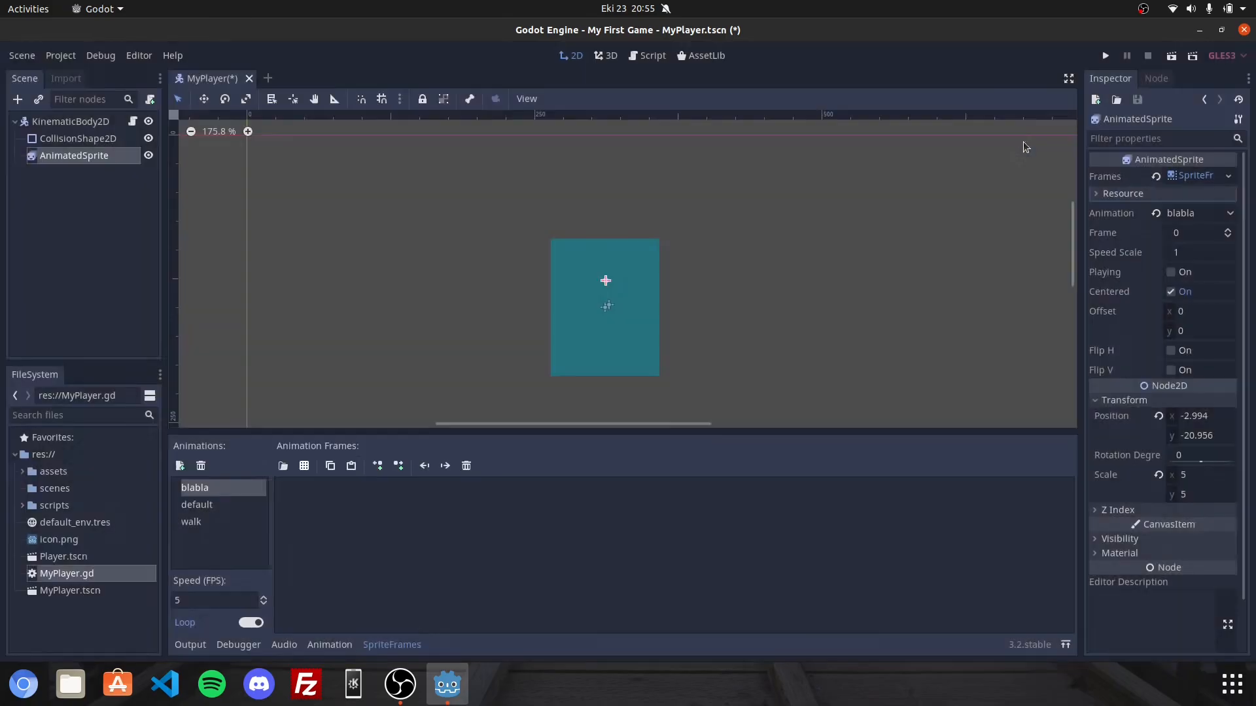